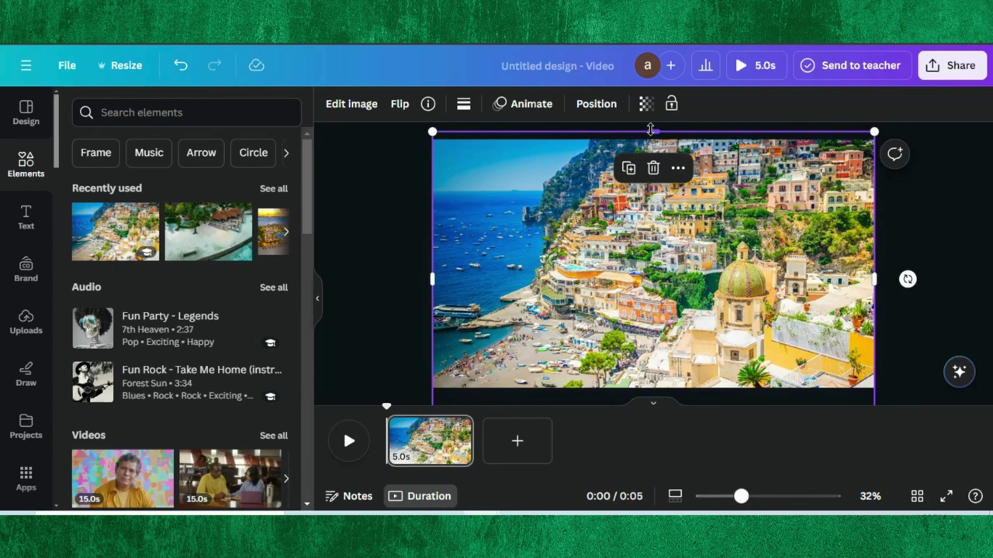
Step: Crop the coastal town photo's upper and lower edges to line up with the page edges
drag(585, 156, 584, 163)
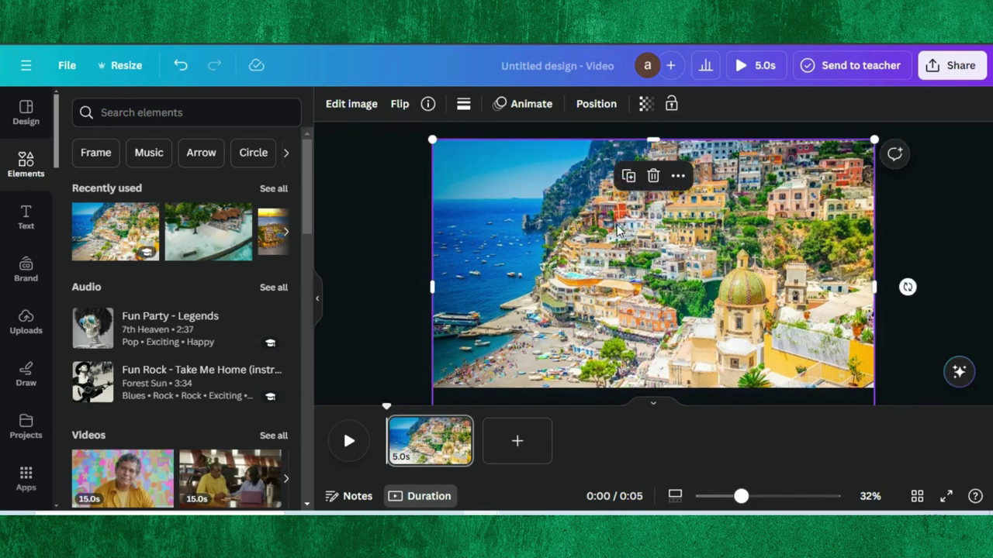
scroll(591, 255, down, 1)
mouse_move(651, 394)
mouse_down()
mouse_move(650, 367)
mouse_move(648, 384)
mouse_up()
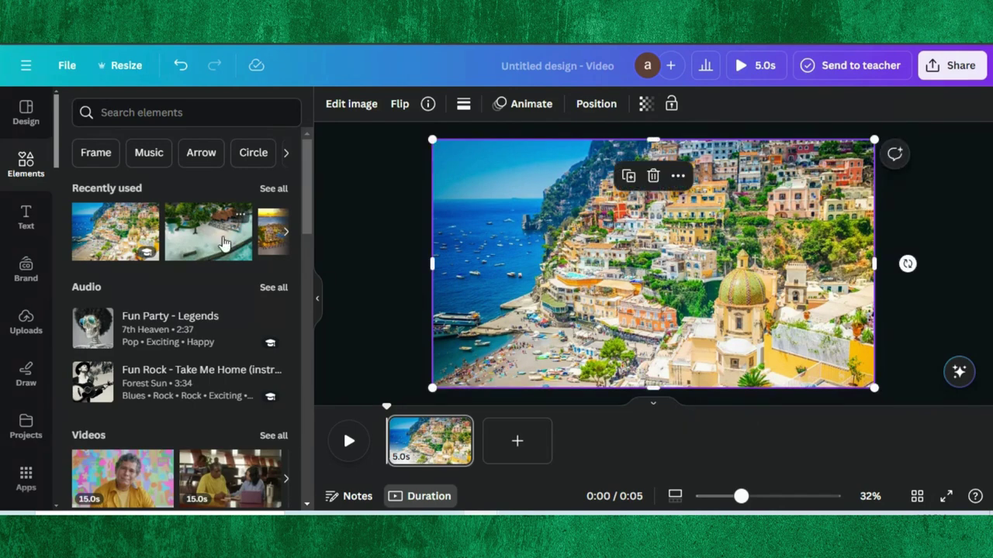
Step: Add a heading reading "ITALY" over the photo and set its font to Anton
click(26, 216)
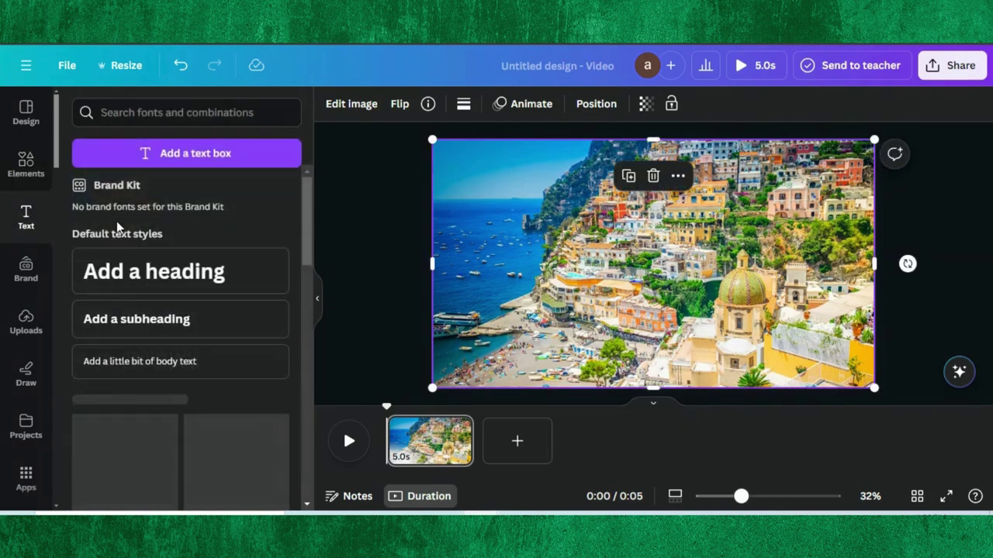
click(120, 284)
text(ITALY)
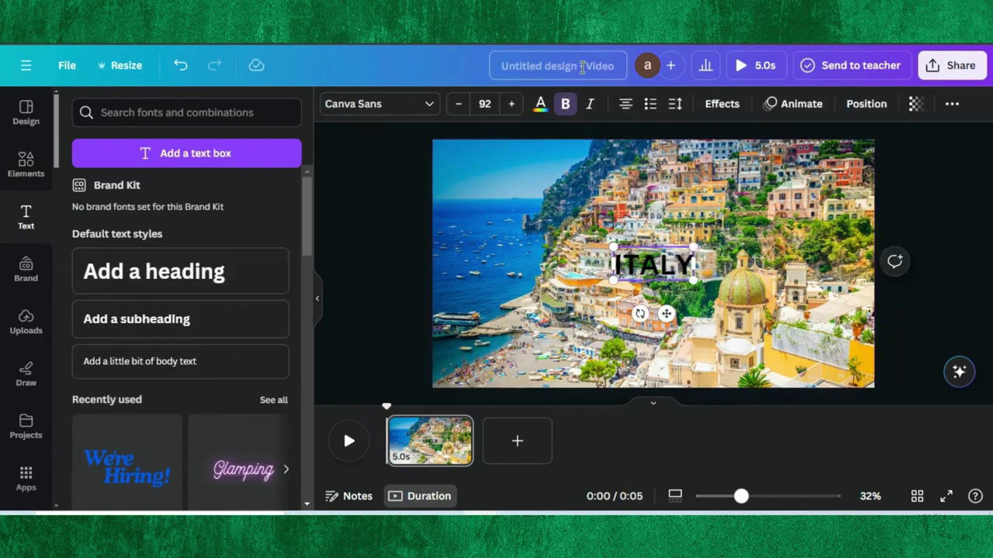
click(430, 105)
scroll(136, 314, down, 3)
click(118, 425)
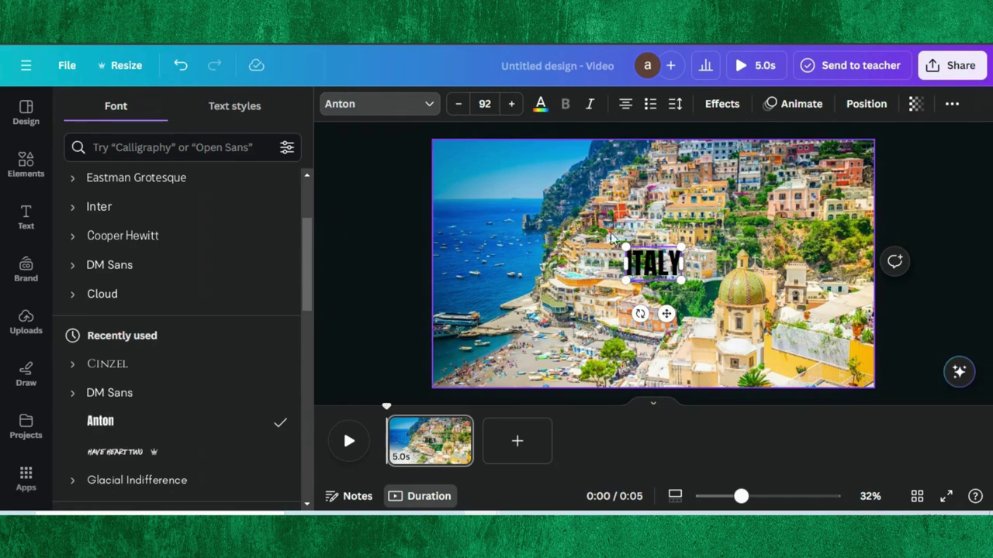
Step: Enlarge the ITALY heading to about font size 413 and centre it on the photo
drag(623, 247, 515, 179)
drag(681, 279, 765, 326)
click(788, 278)
mouse_move(631, 241)
mouse_down()
mouse_move(637, 249)
mouse_move(627, 255)
mouse_move(647, 252)
mouse_up()
Step: Colour the ITALY heading white and give it the Lift effect at an intensity of 65
click(544, 108)
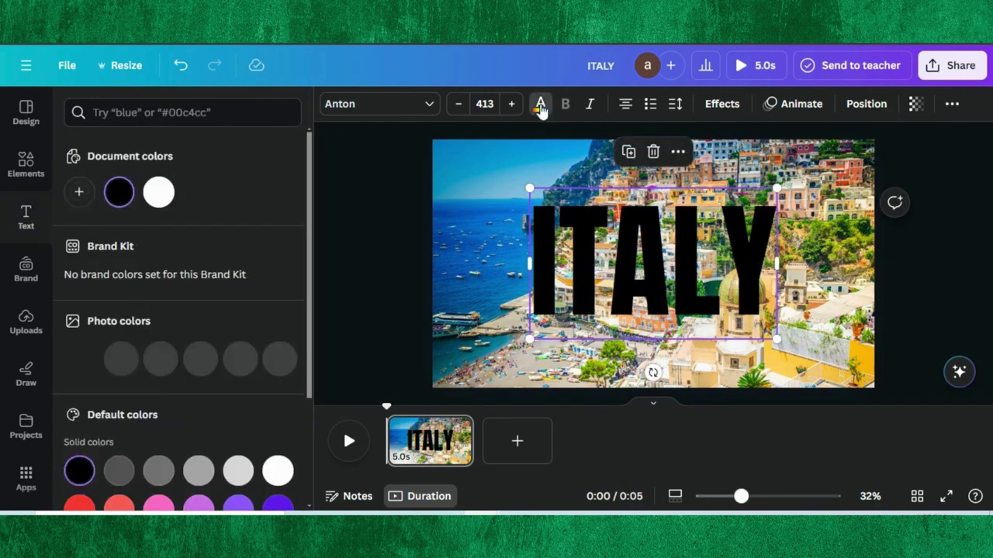
click(160, 192)
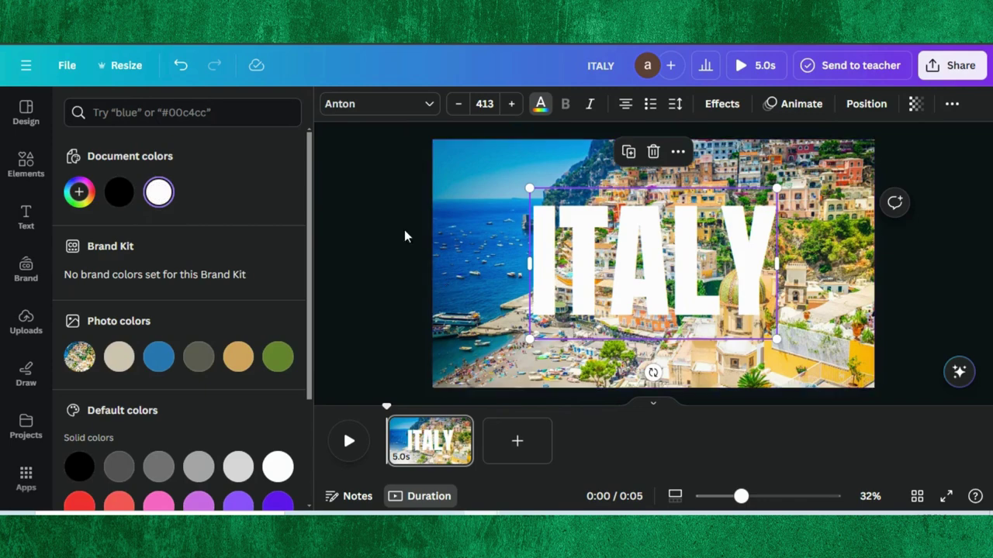
click(713, 107)
click(251, 203)
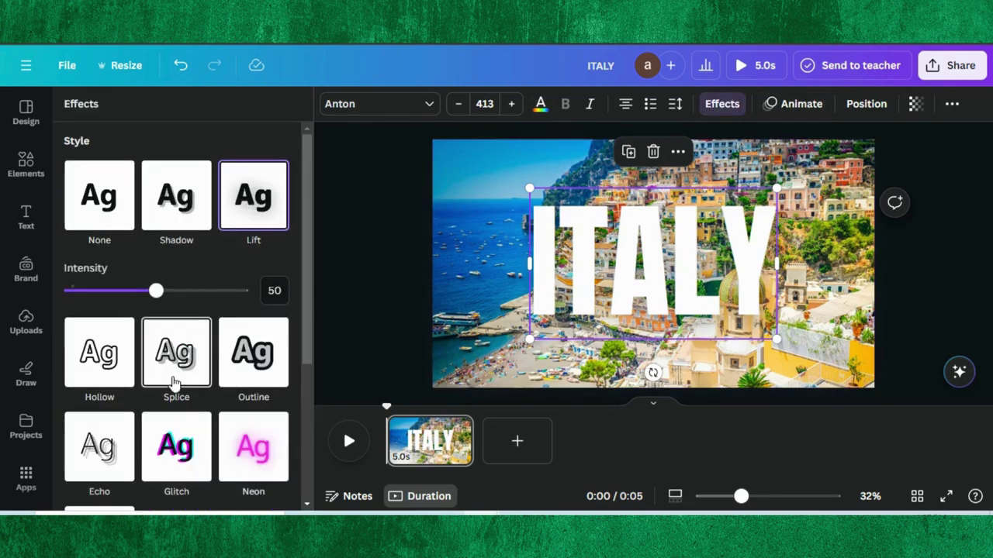
drag(156, 292, 182, 292)
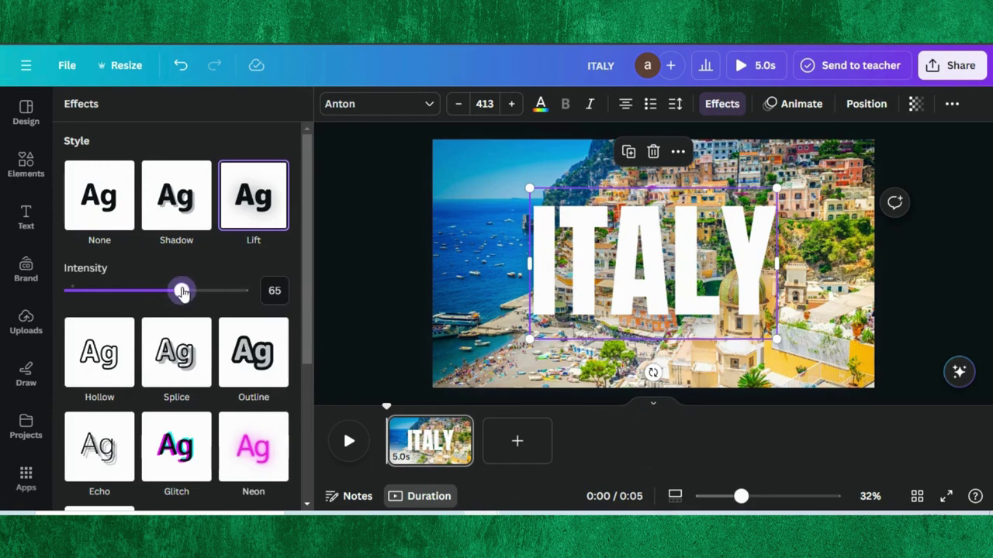
click(342, 225)
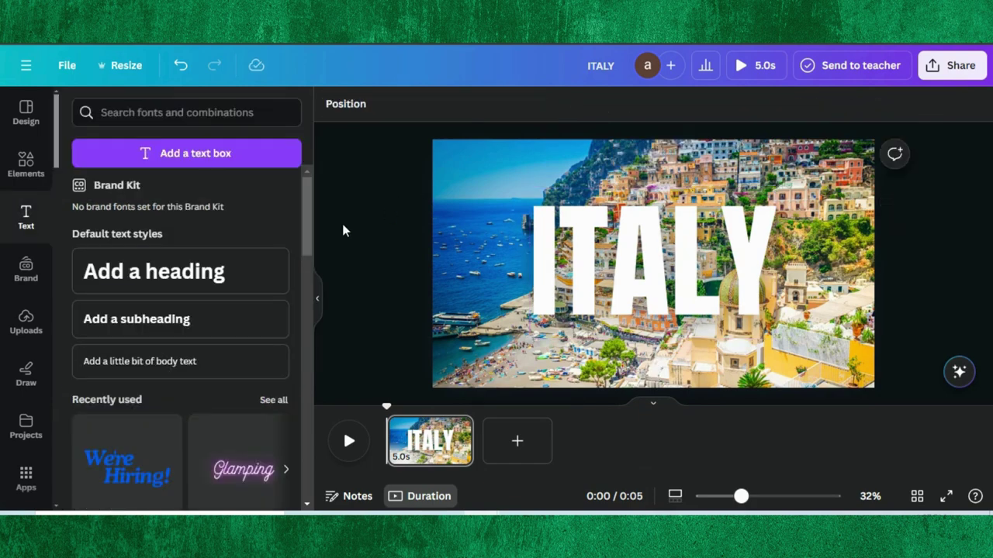
Step: Download the ITALY design as a PNG image at 1,920 × 1,080 px
click(957, 65)
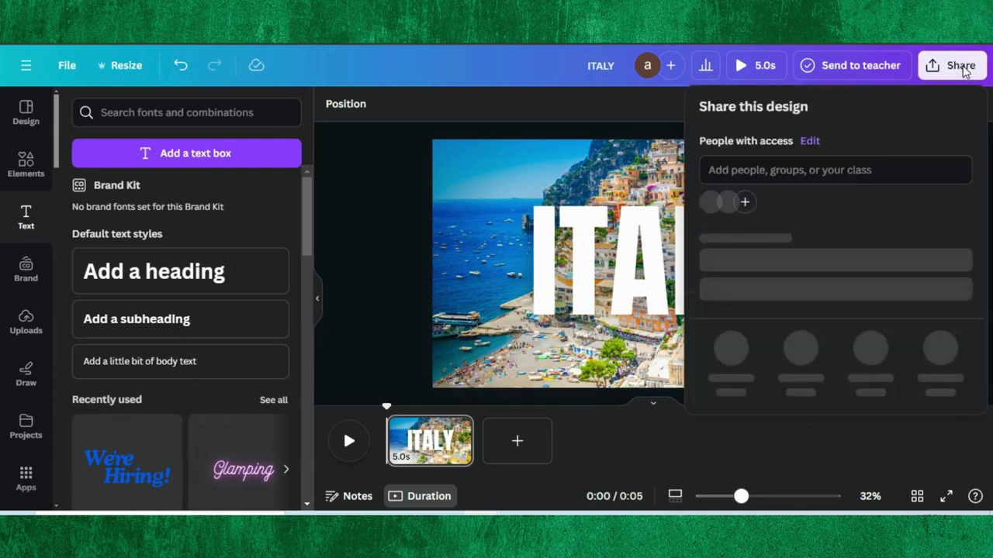
scroll(855, 181, down, 1)
click(729, 321)
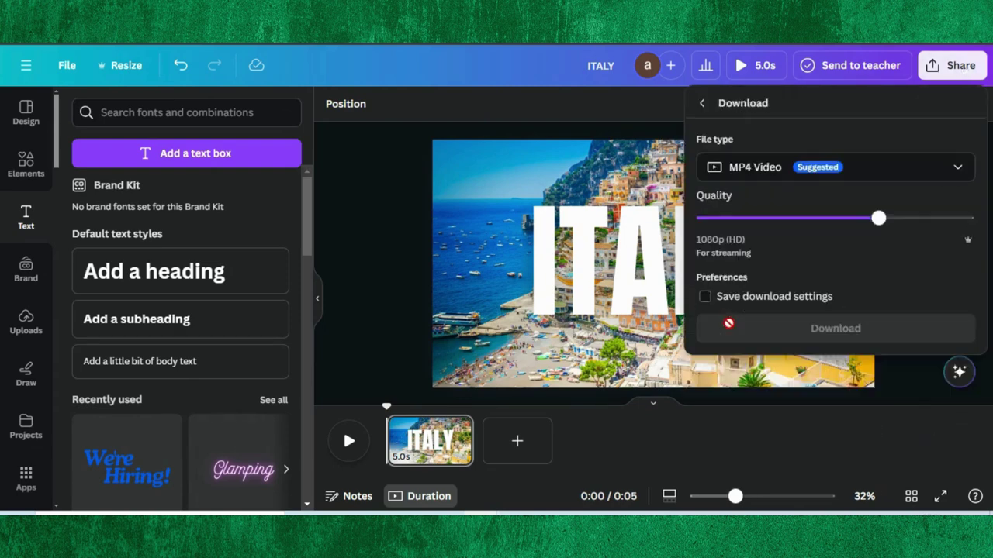
click(764, 166)
click(743, 249)
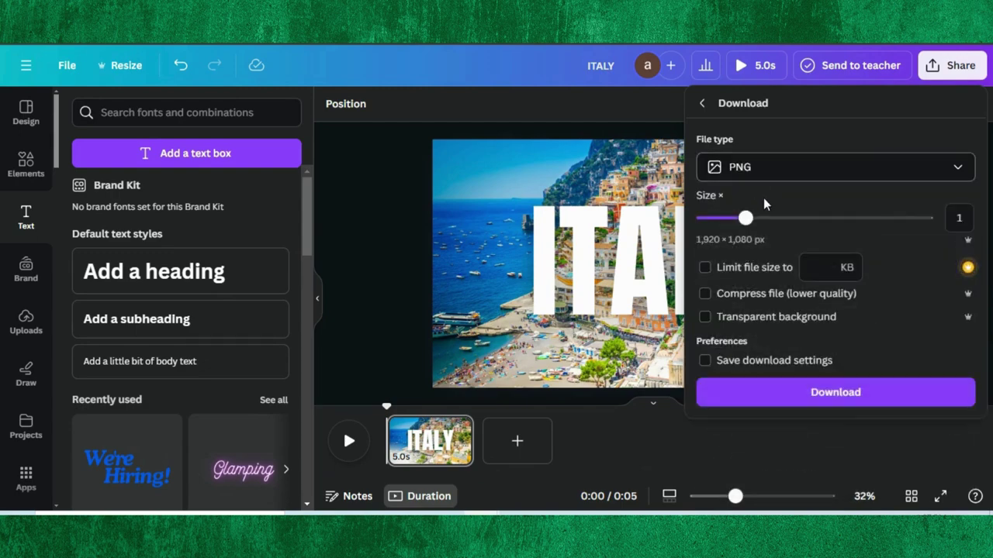
click(750, 296)
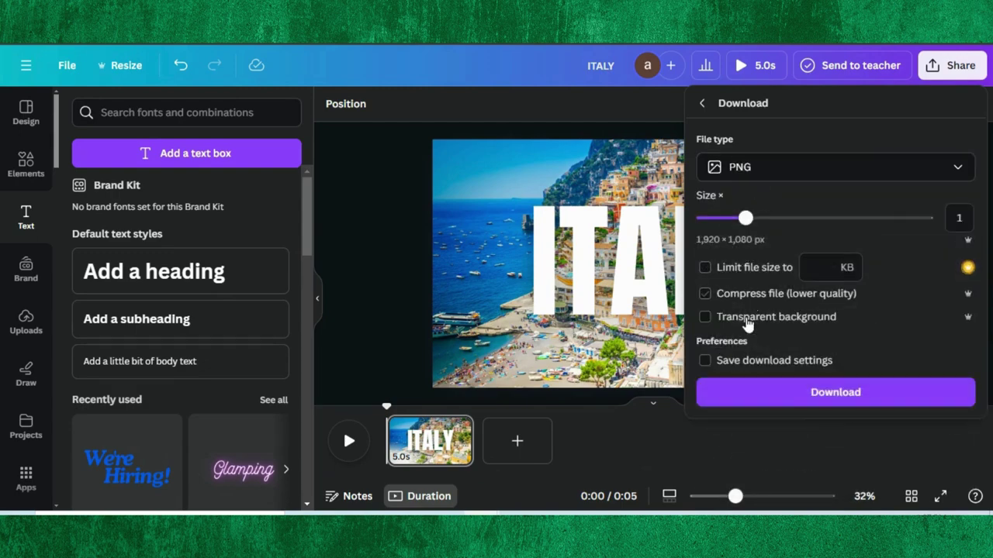
click(738, 394)
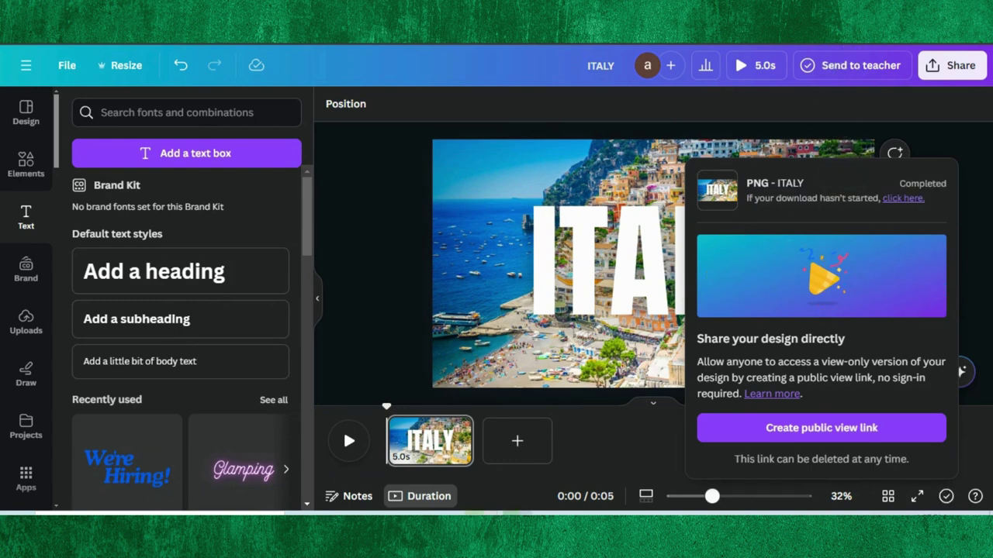
Step: Upload the downloaded ITALY image to the design and delete the original heading and photo from the page
drag(669, 66, 194, 233)
key(Delete)
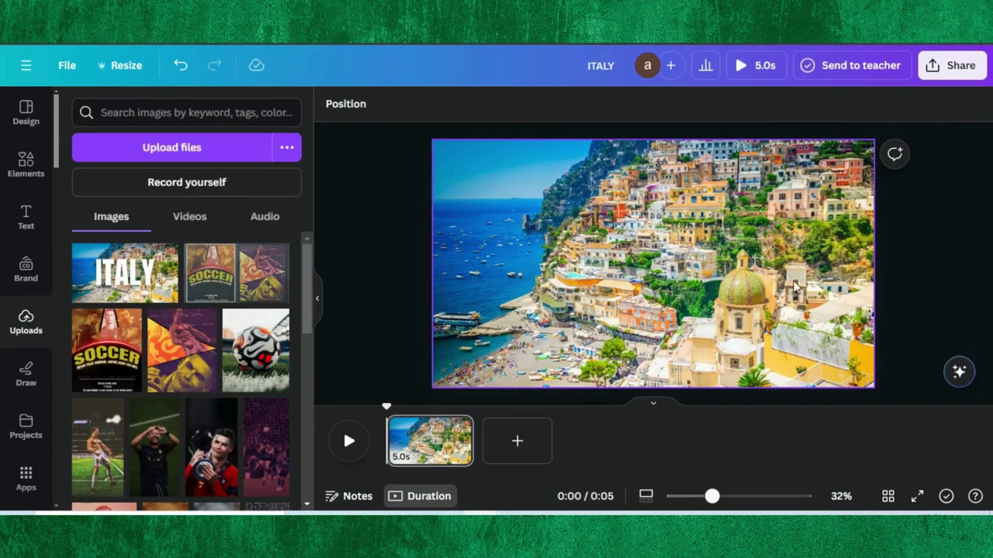
click(637, 273)
key(Delete)
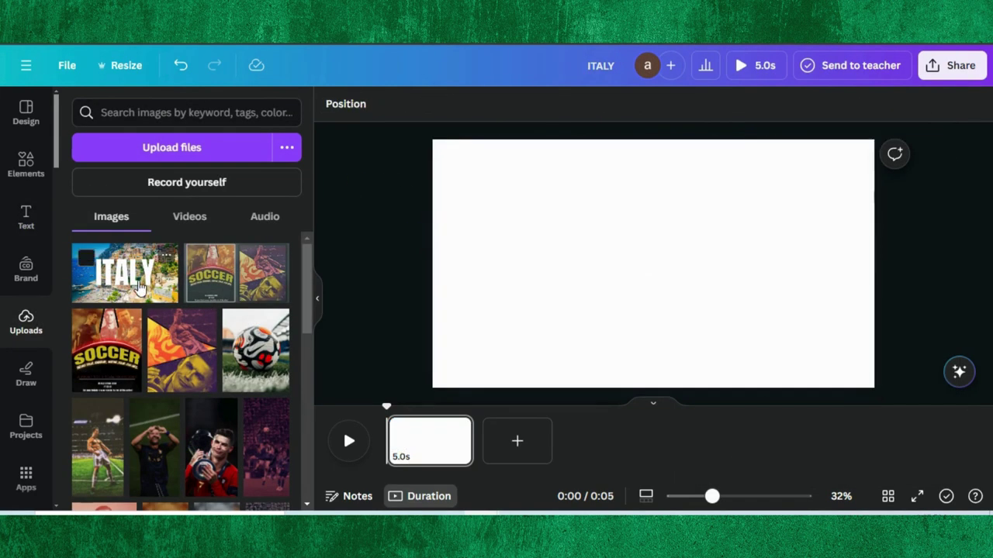
Step: Place the uploaded ITALY image on the empty page and set it as the background
click(140, 287)
right_click(650, 275)
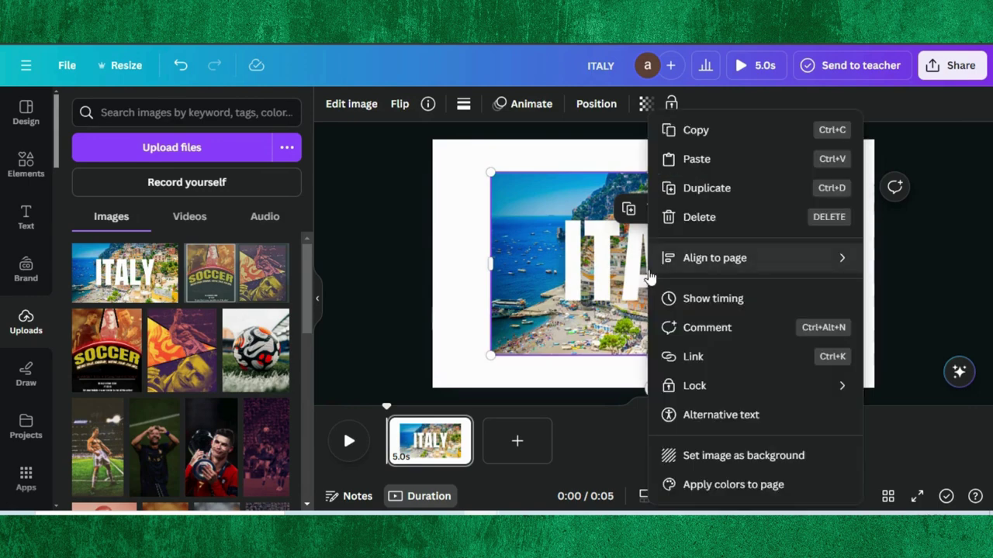
click(707, 455)
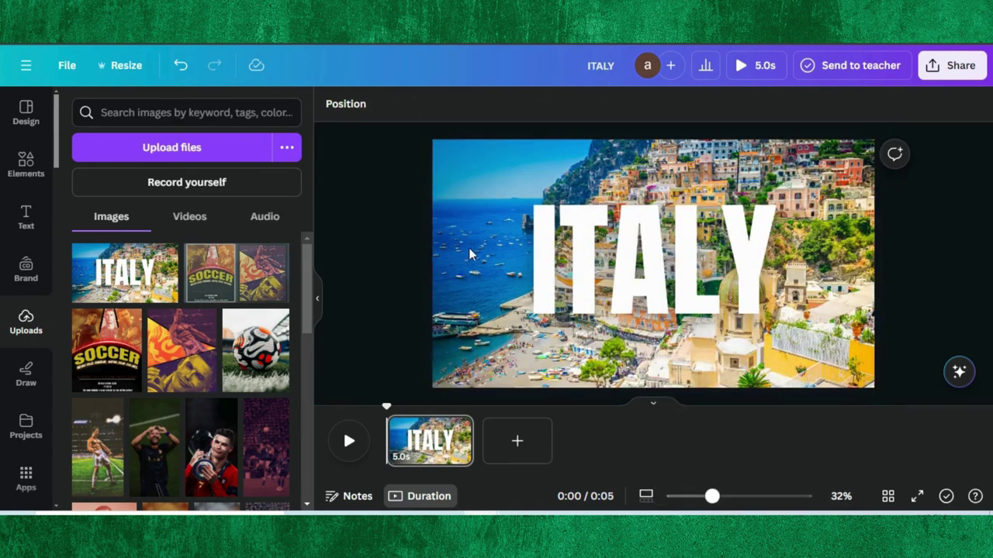
Step: Search the elements library for "real plane"
click(129, 110)
text(rea)
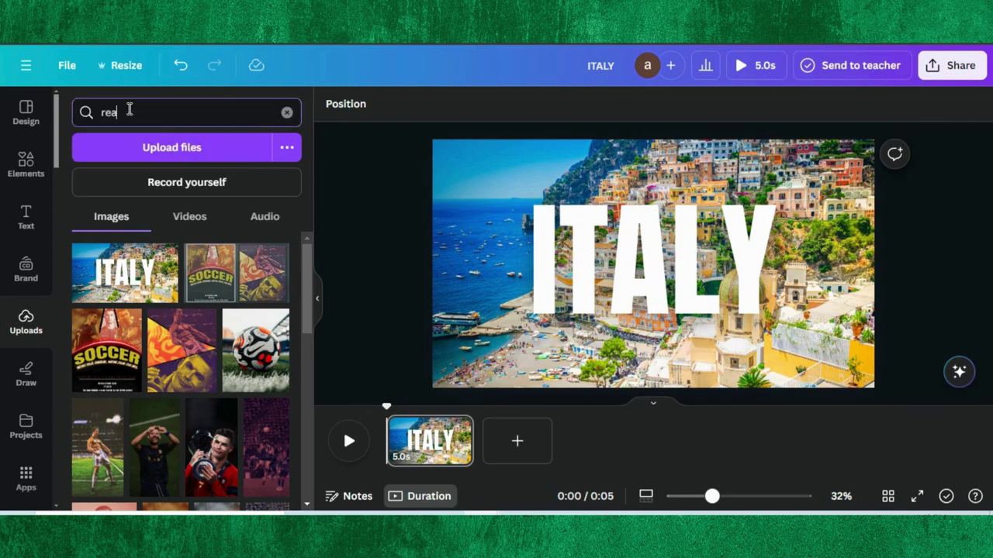
click(27, 160)
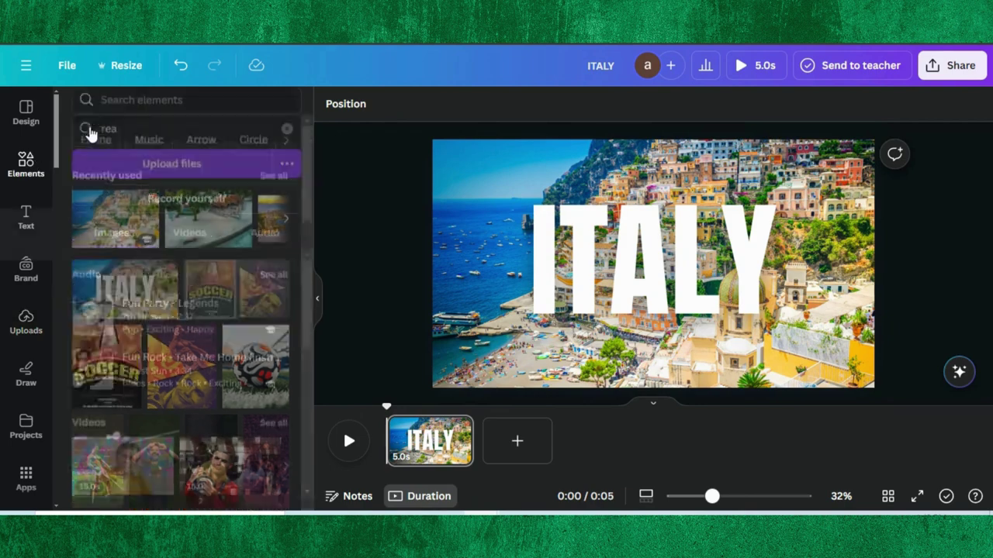
click(129, 112)
text(r)
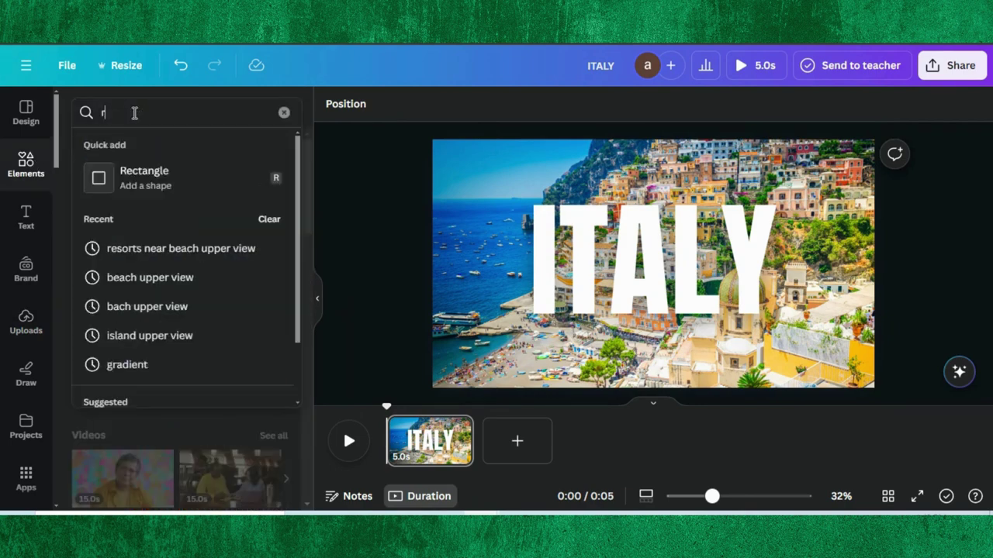
text(eak)
text(l plane)
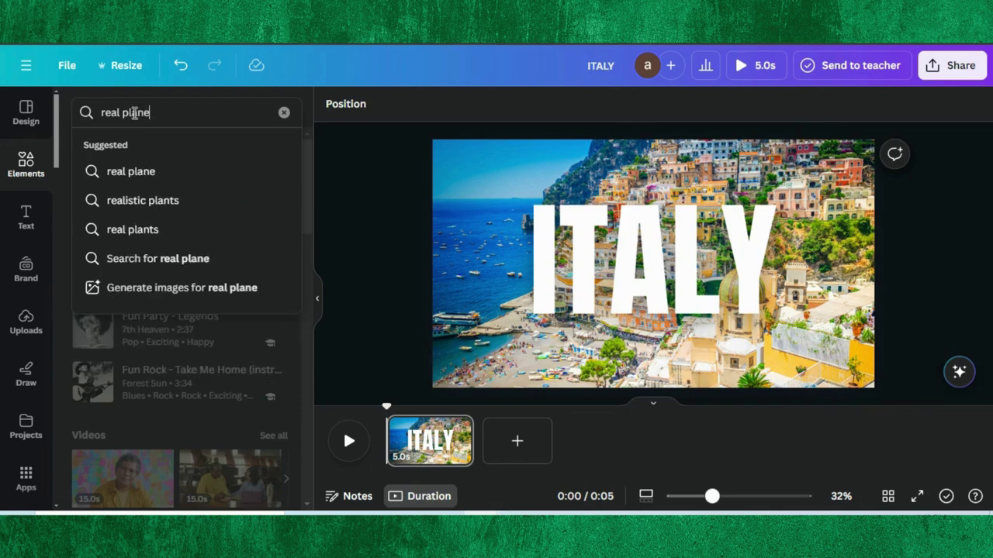
key(Return)
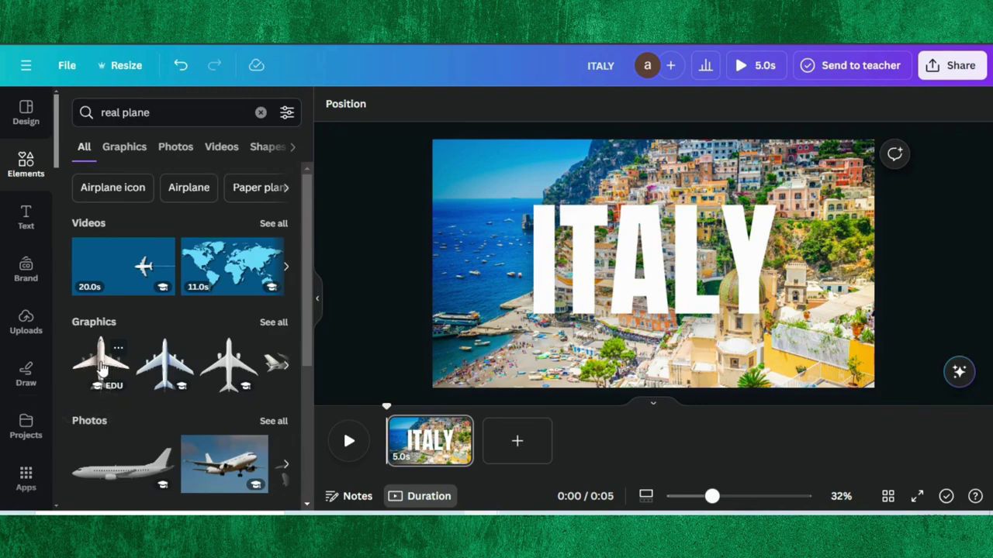
Step: Add the first airplane graphic, turned to face right and enlarged over the first letters of ITALY
drag(652, 346, 544, 260)
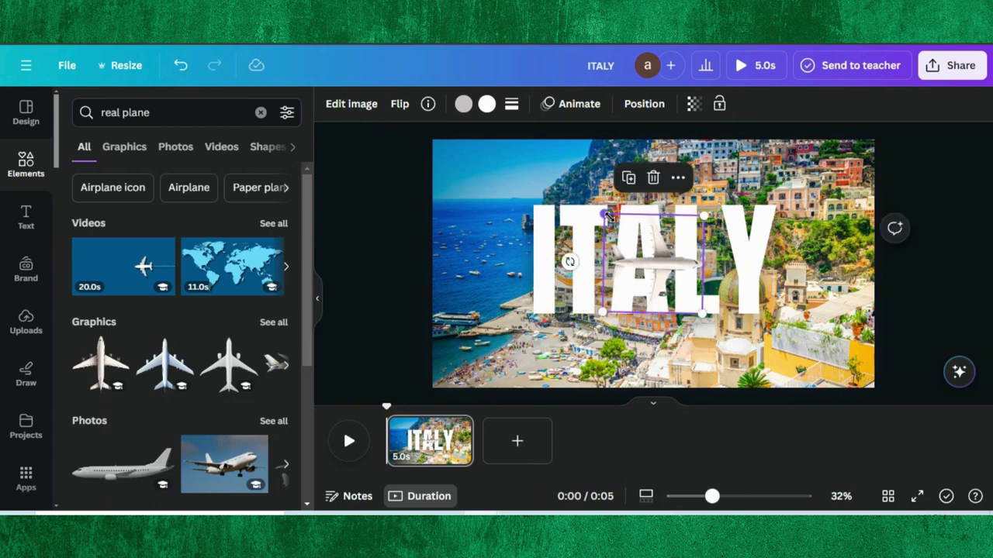
drag(605, 213, 579, 189)
drag(650, 252, 591, 260)
drag(514, 319, 487, 348)
mouse_move(549, 284)
mouse_down()
mouse_move(546, 272)
mouse_move(570, 271)
mouse_move(536, 271)
mouse_up()
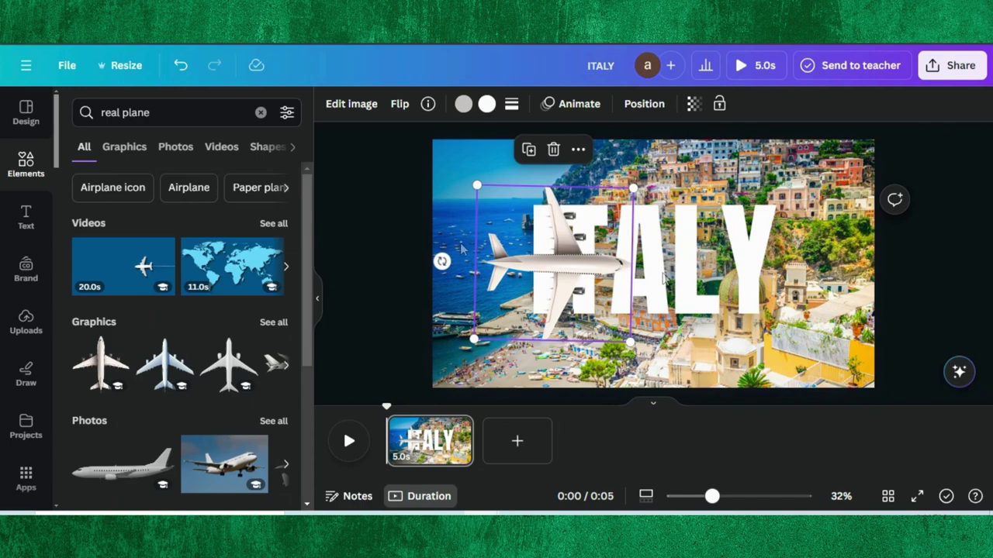
Step: Clear the element search and add a rounded square from the basic shapes to the page
click(163, 112)
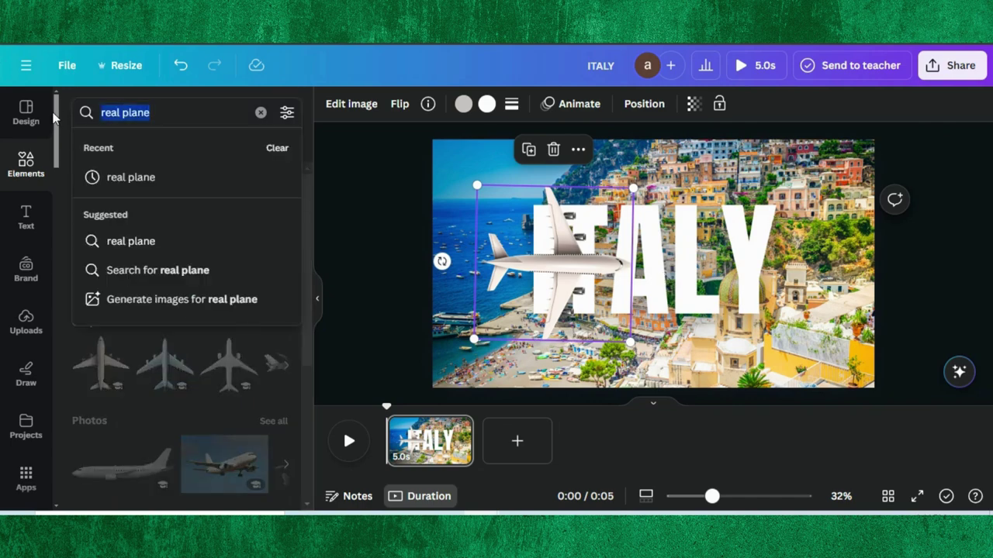
key(BackSpace)
click(26, 161)
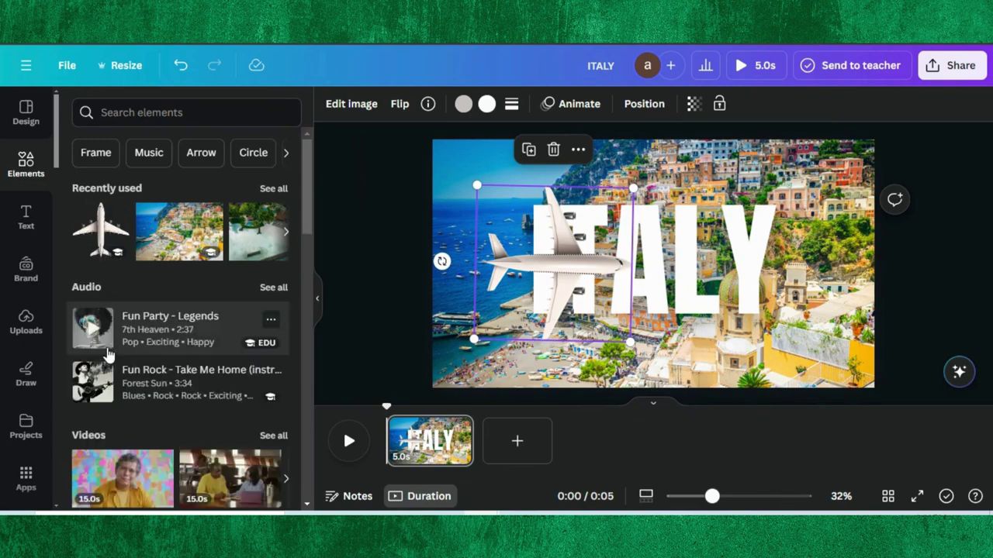
scroll(102, 334, down, 6)
scroll(107, 353, down, 3)
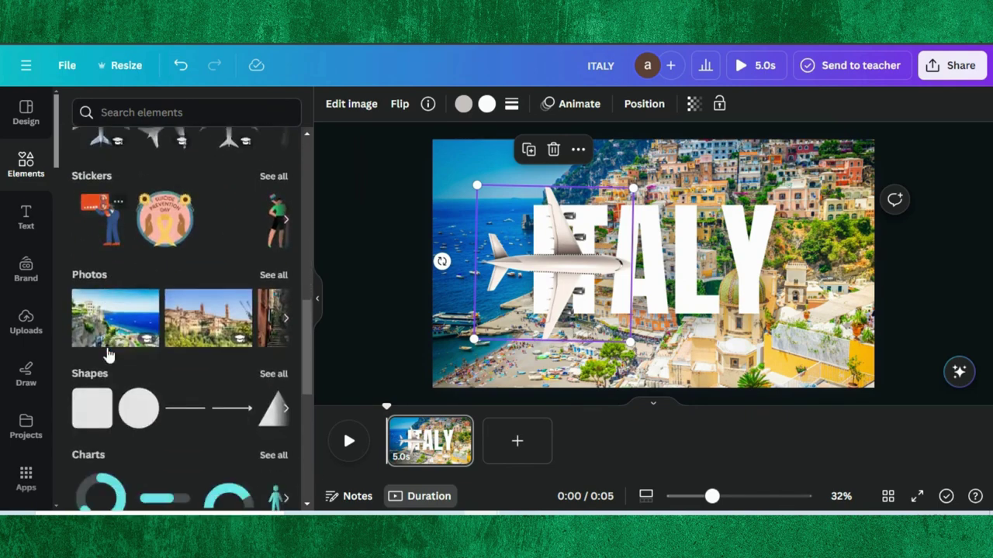
click(90, 266)
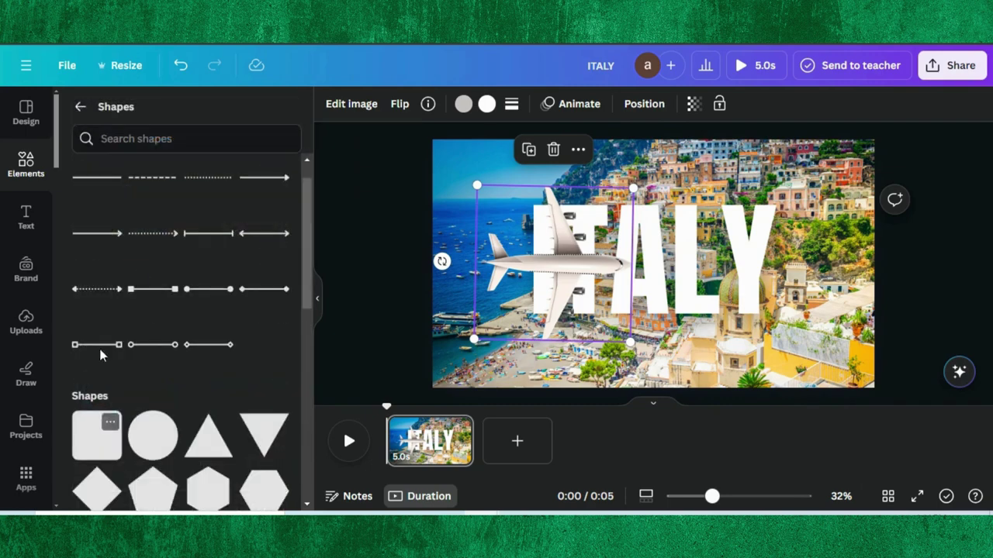
click(97, 437)
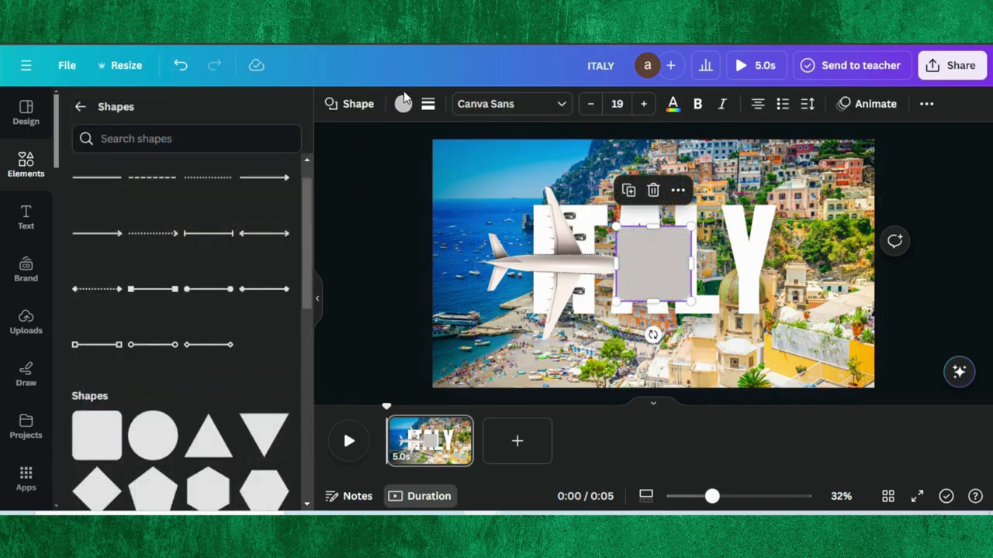
Step: Fill the square with Peach #ffbd59 and move it to the page's upper edge above the letters I and T
click(402, 103)
scroll(188, 305, down, 2)
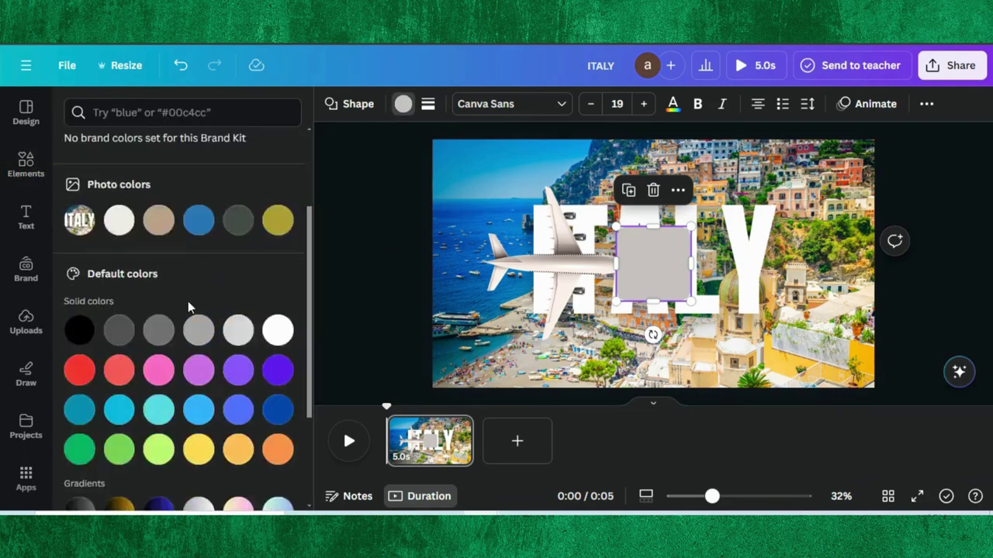
scroll(188, 306, down, 2)
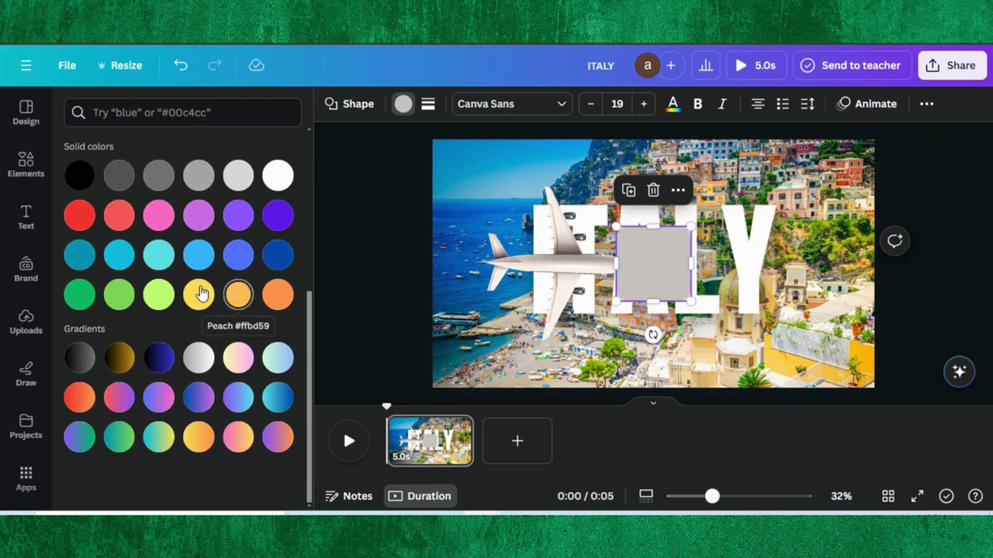
click(241, 297)
drag(670, 255, 601, 152)
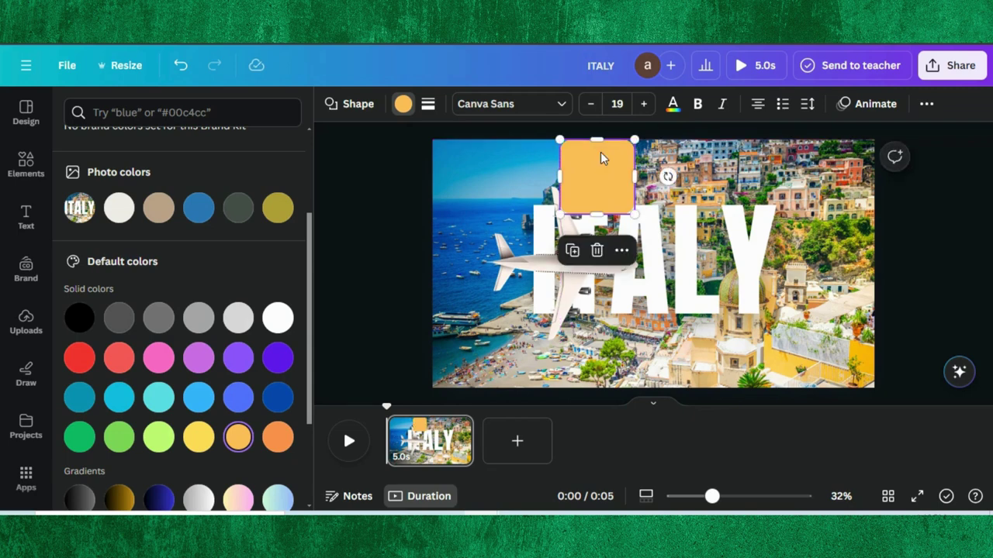
Step: Enlarge the airplane further and reposition it over the first letters of ITALY
click(554, 318)
drag(634, 340, 663, 373)
drag(594, 279, 576, 260)
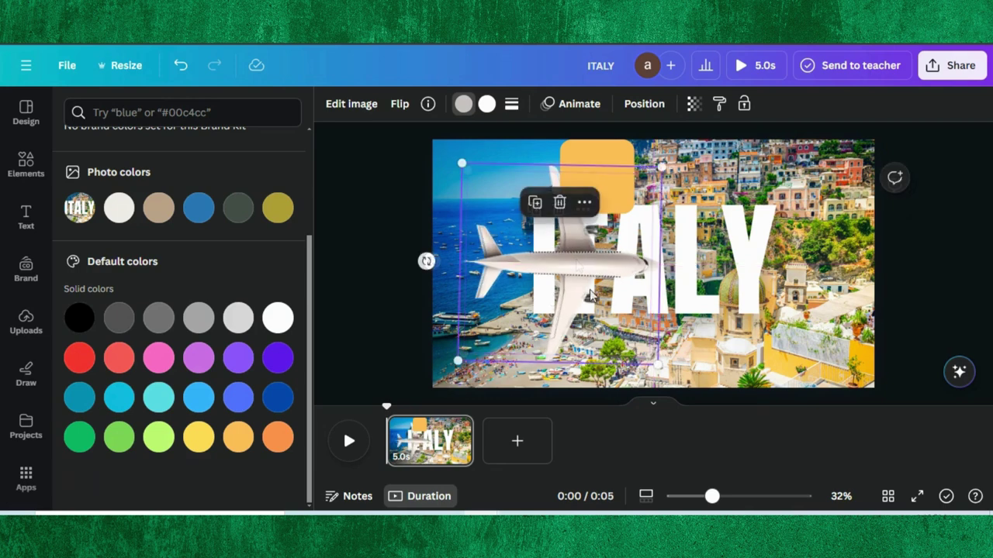
Step: Stretch the peach square from the letter T past the page's right edge and down to the page's lower edge
click(597, 145)
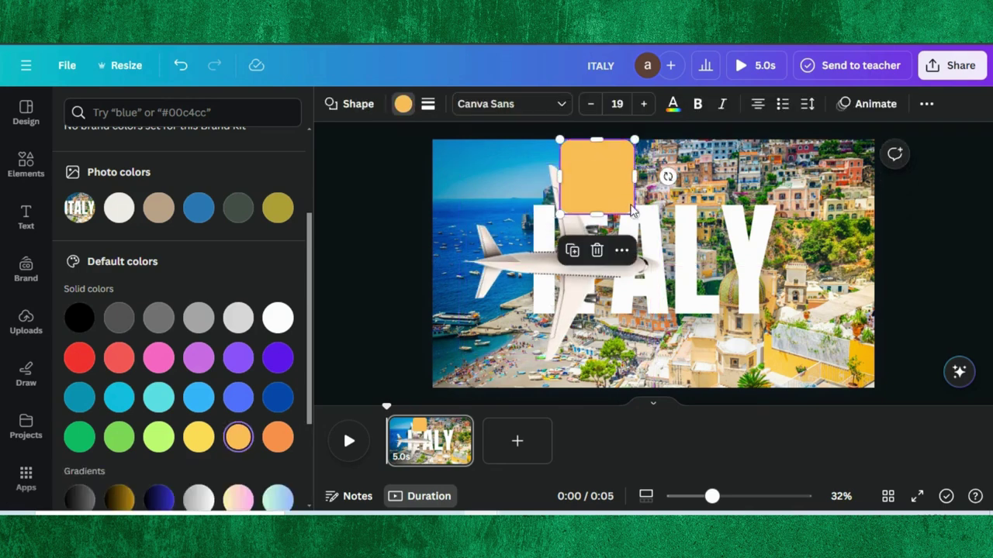
drag(677, 174, 938, 170)
drag(749, 215, 760, 388)
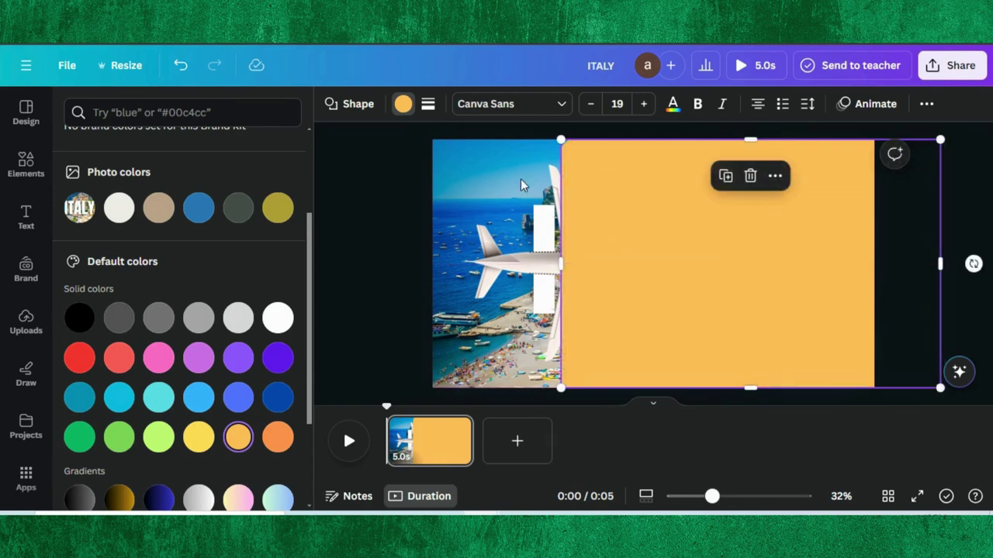
Step: Add a second square, fill it with the same peach document color, and place it over the large rectangle's upper-left corner
click(27, 163)
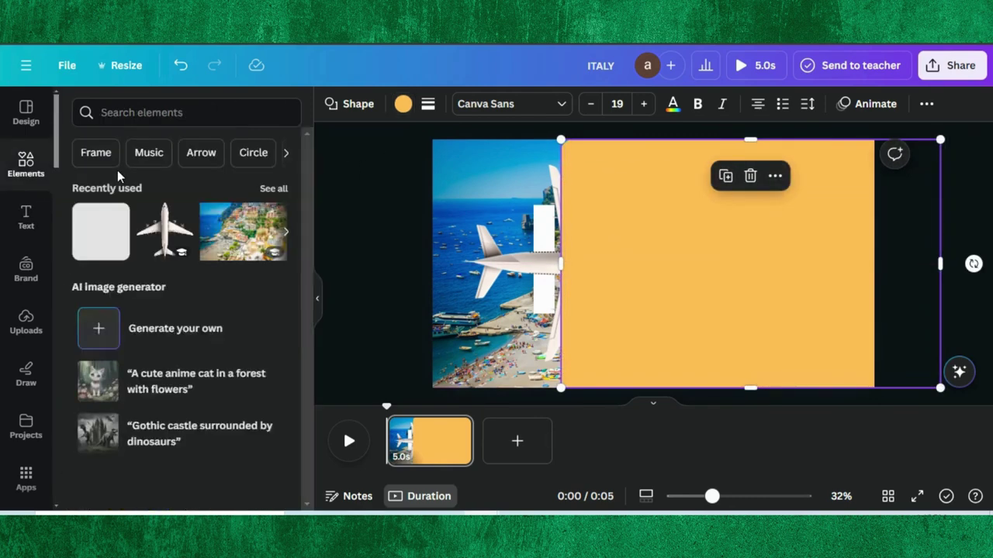
key(r)
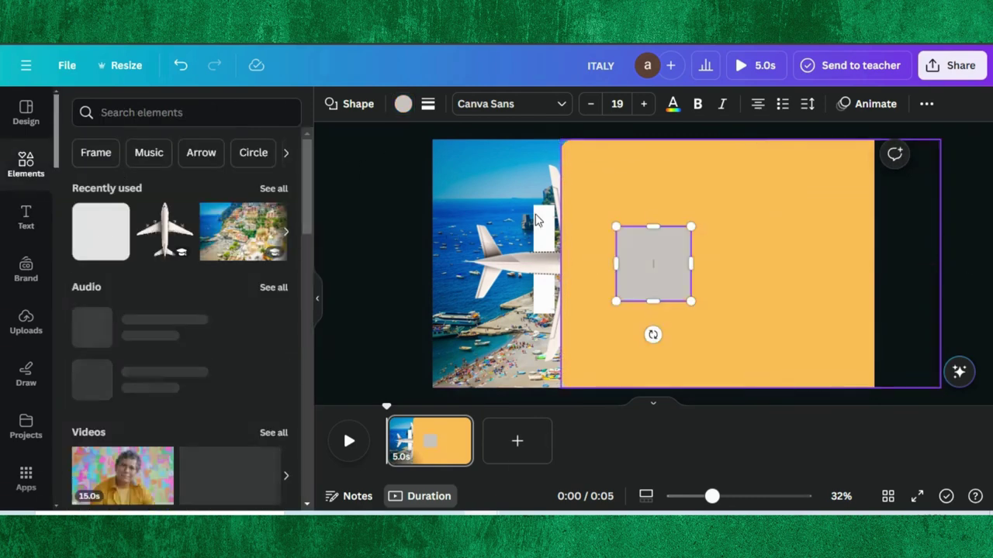
click(403, 103)
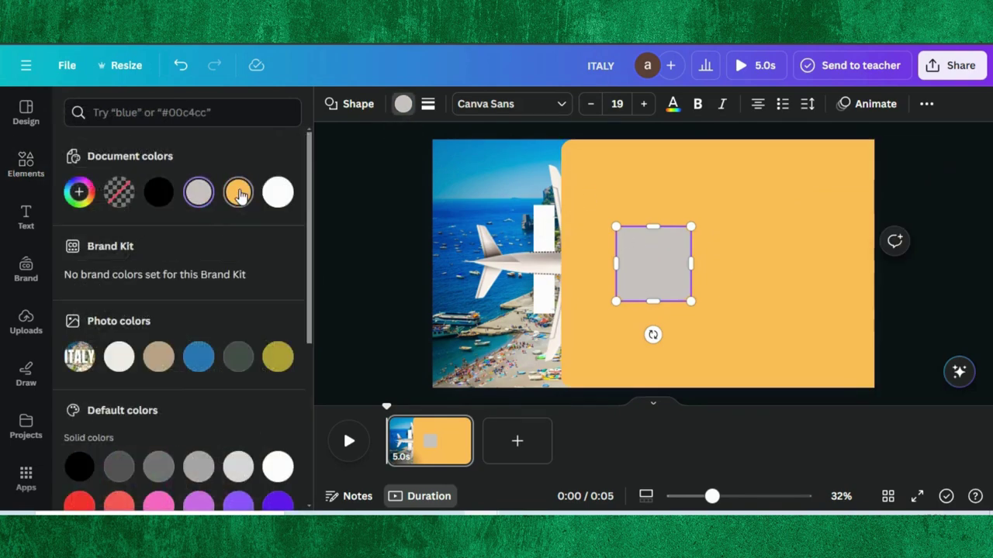
click(238, 192)
drag(636, 271, 574, 178)
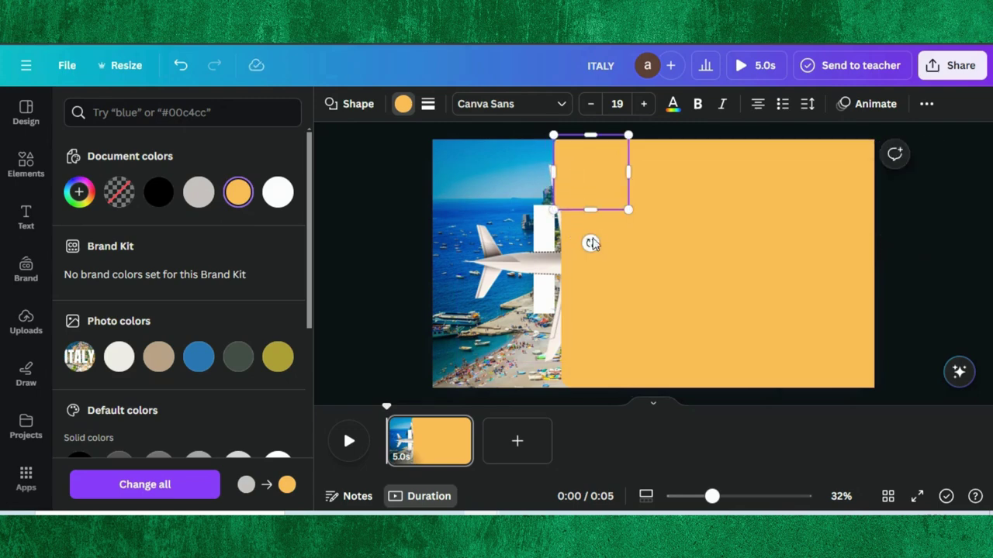
Step: Tilt the small peach square slightly counterclockwise and lengthen it down to the page's mid-height along the airplane's upper wing
drag(591, 243, 607, 239)
drag(585, 190, 580, 184)
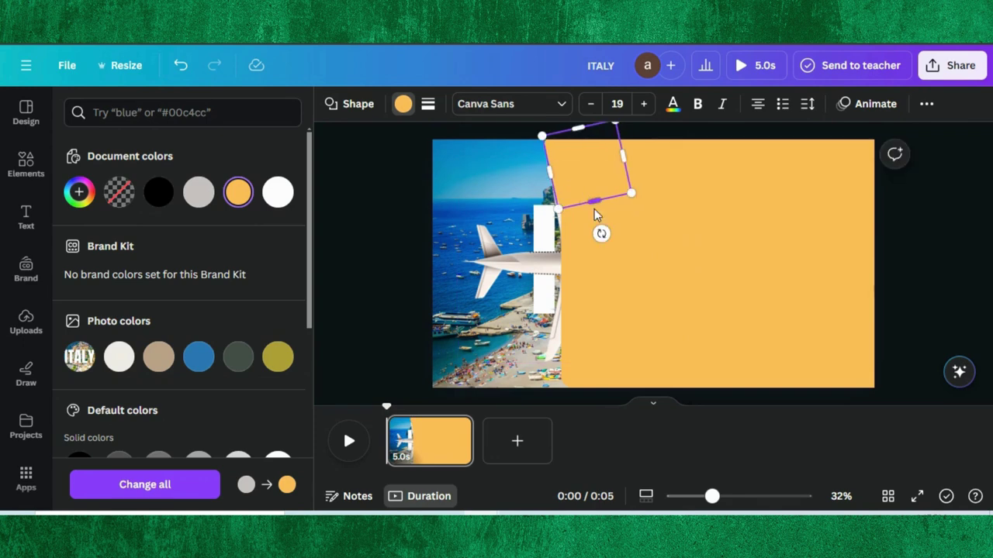
drag(601, 234, 602, 259)
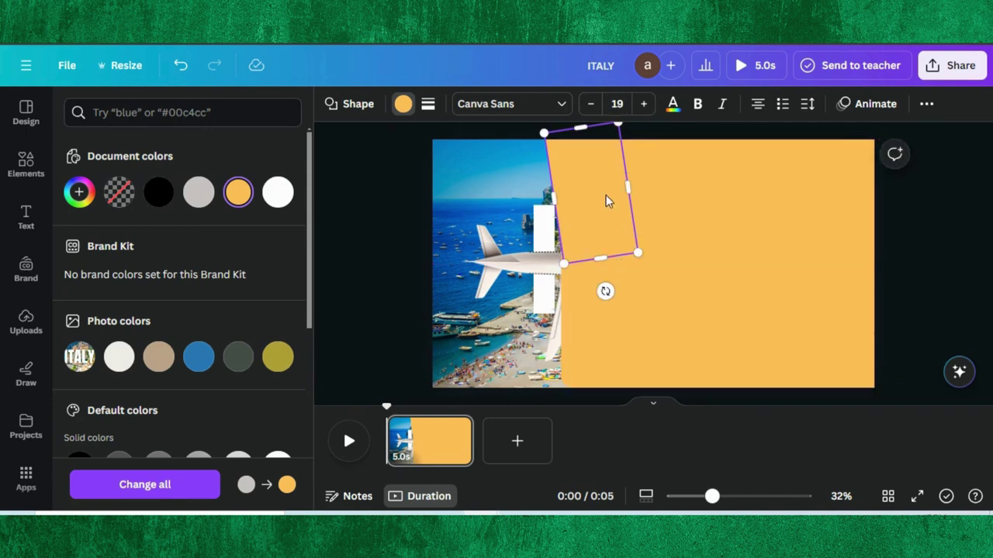
click(675, 217)
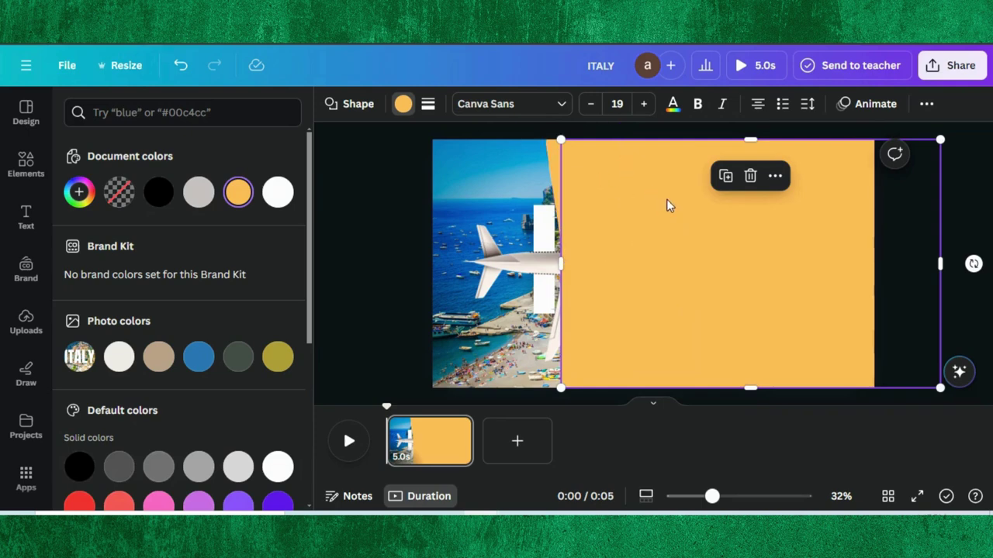
click(573, 161)
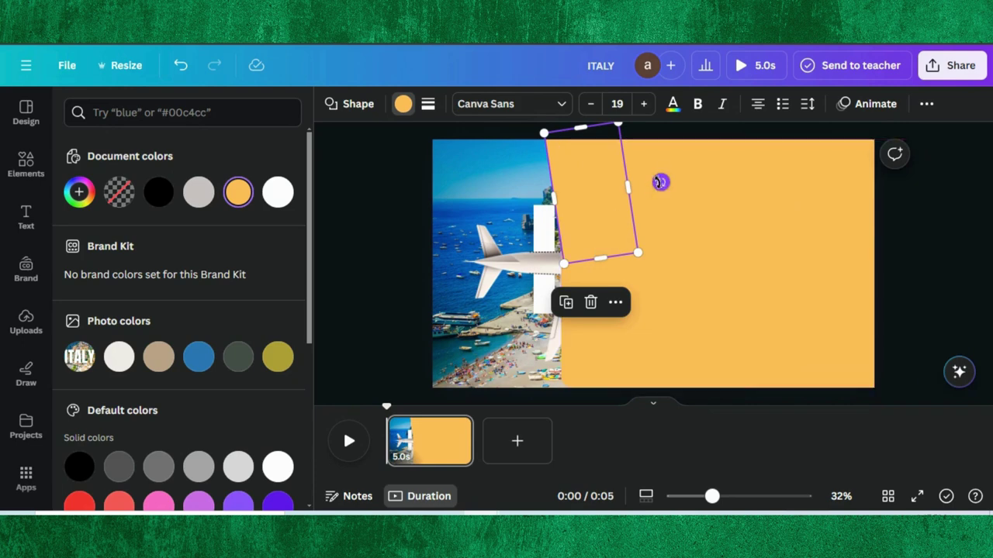
click(722, 283)
click(569, 196)
key(Escape)
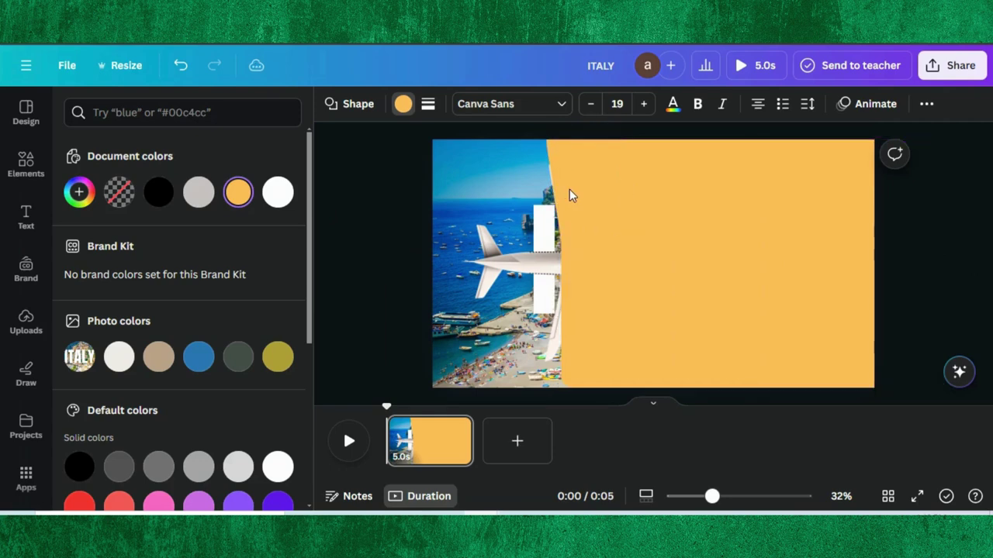
click(569, 196)
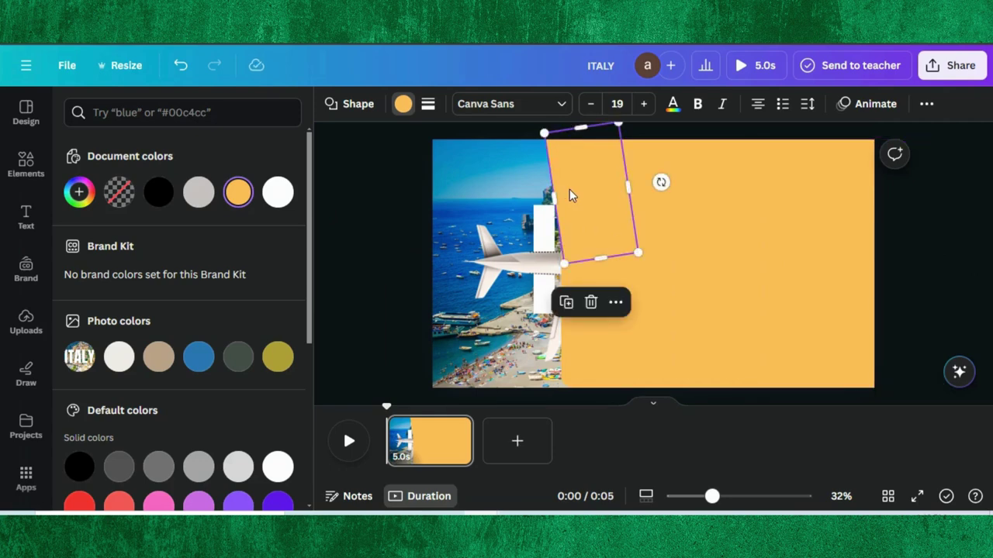
key(Escape)
Step: Duplicate the tilted peach shape, tilt the copy the opposite way, and position it along the airplane's lower wing
click(569, 196)
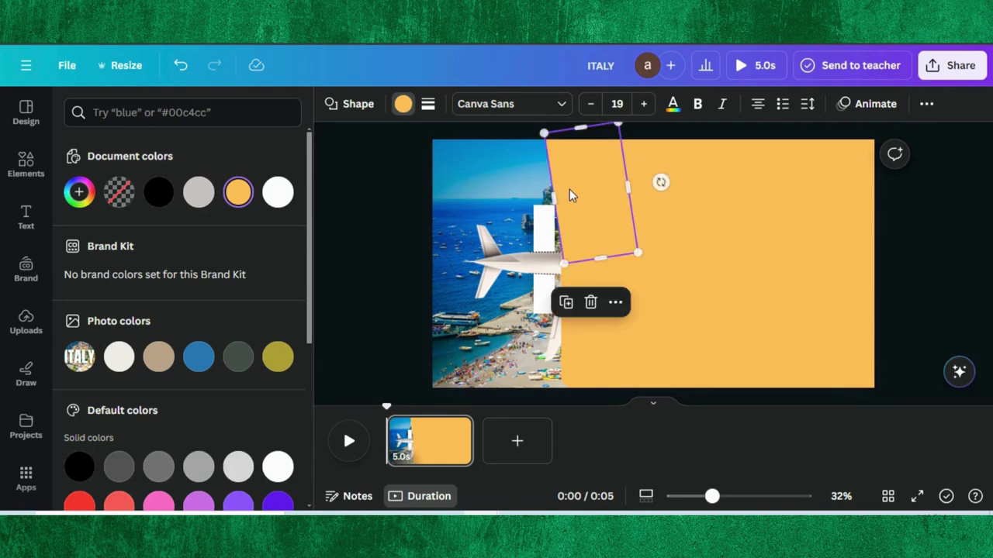
click(565, 302)
drag(595, 194, 600, 302)
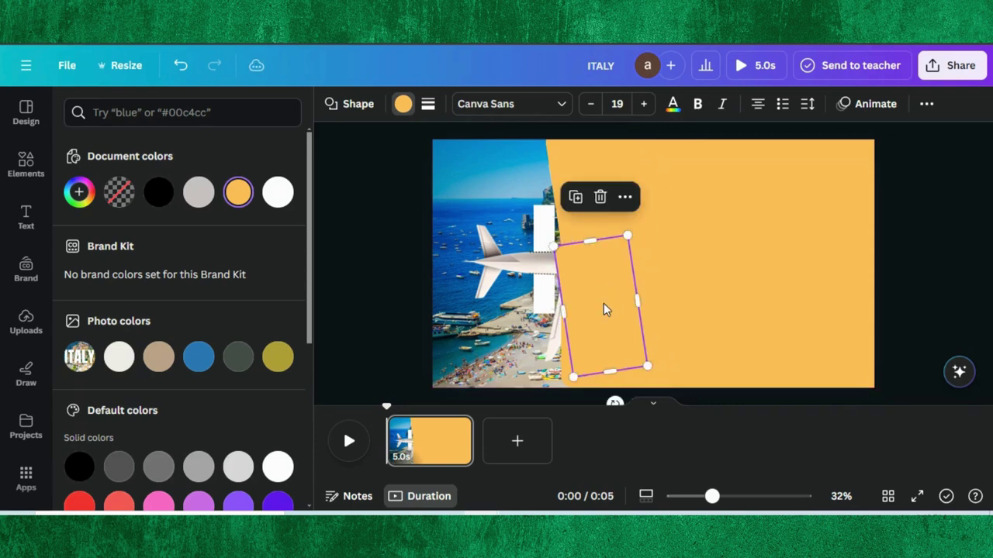
drag(614, 401, 587, 401)
drag(598, 300, 589, 309)
key(ctrl+z)
key(ctrl+z)
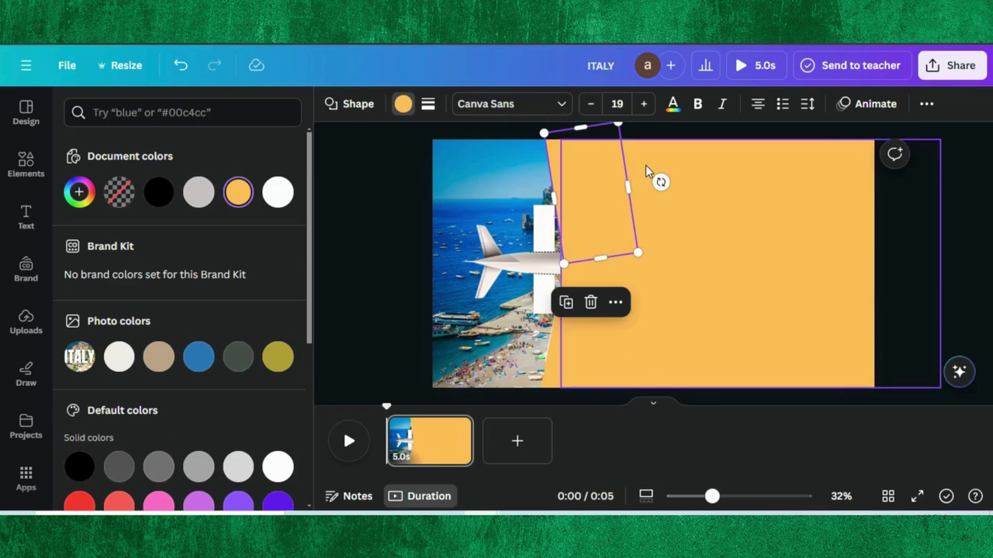
key(ctrl+z)
key(ctrl+z)
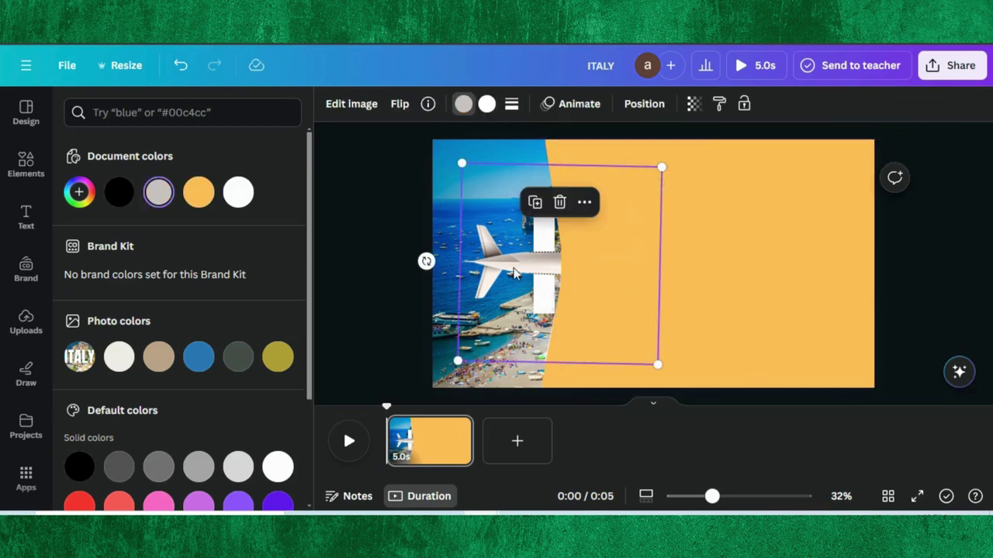
Step: Bring the airplane graphic to the front, above the peach shapes
right_click(513, 273)
mouse_move(710, 286)
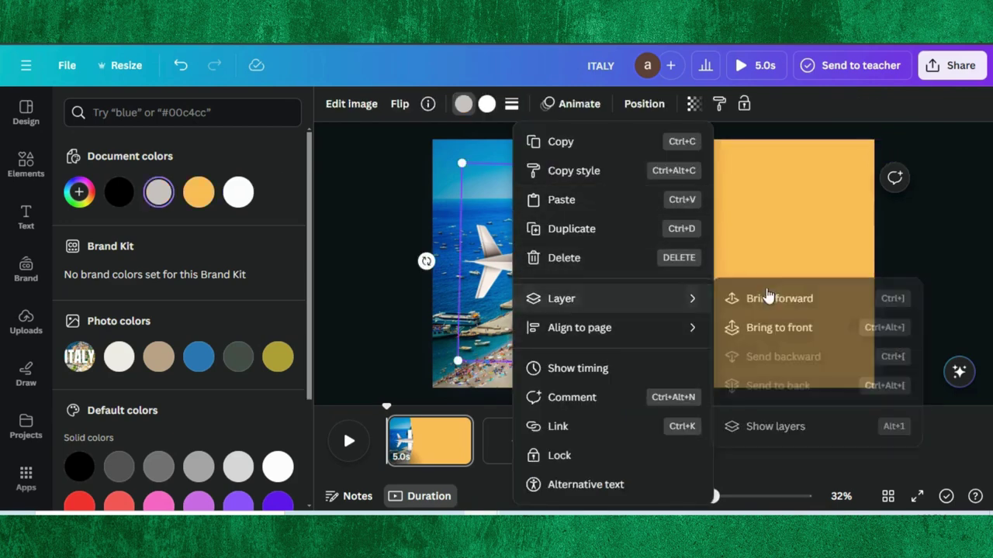
click(768, 329)
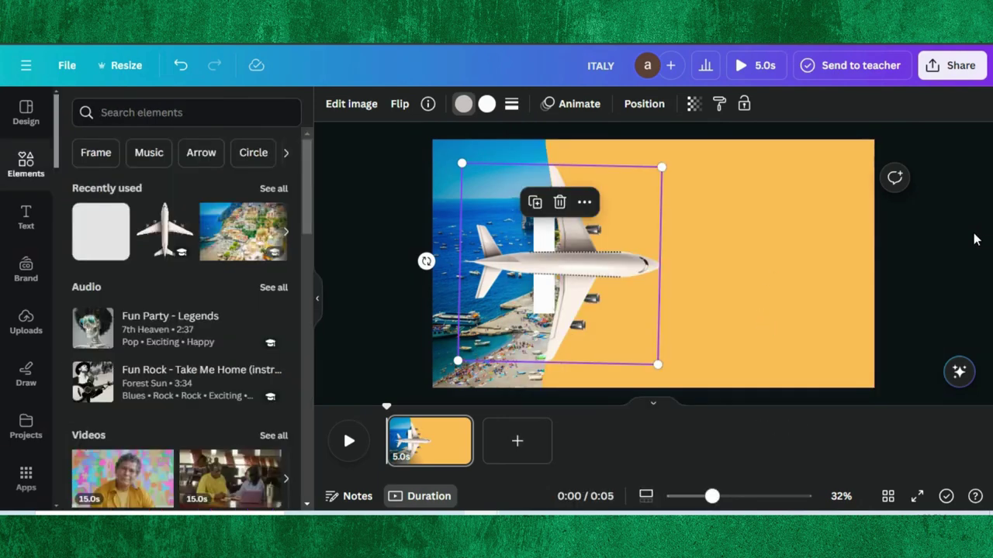
Step: Group the airplane with all the peach shapes and move the group left until the airplane is partly off the page
drag(956, 156, 524, 364)
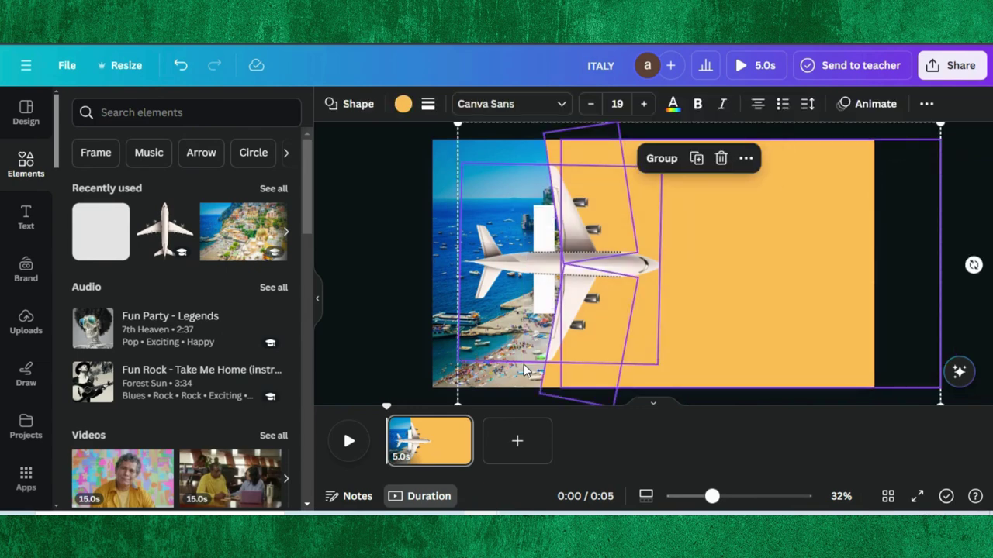
click(657, 165)
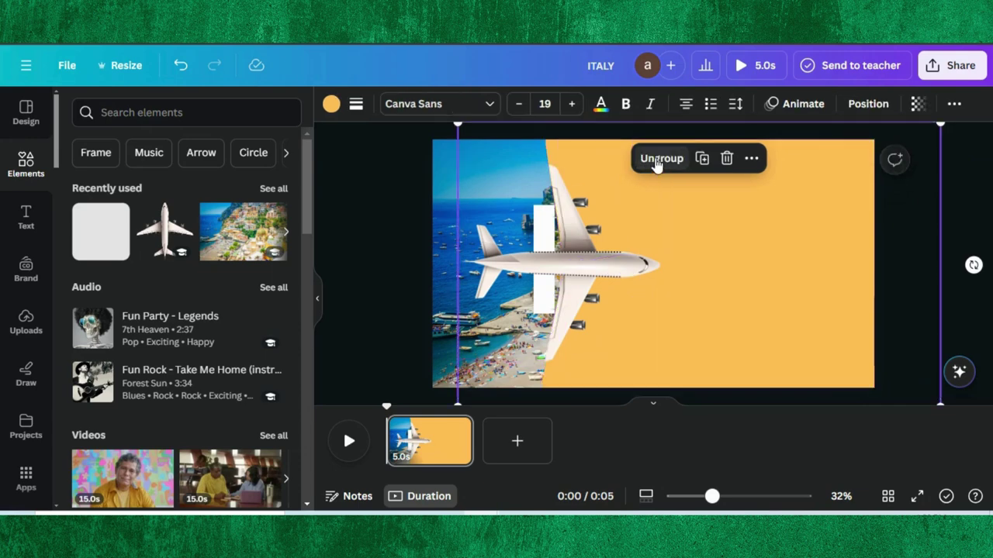
drag(711, 233, 587, 233)
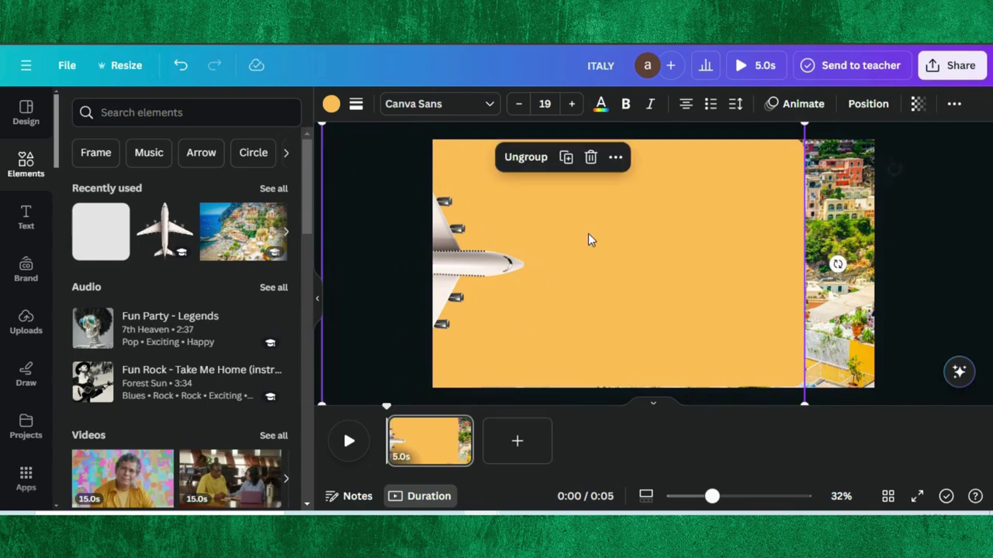
Step: Ungroup the elements and extend the large peach rectangle beyond the page's upper, lower and right edges
click(516, 156)
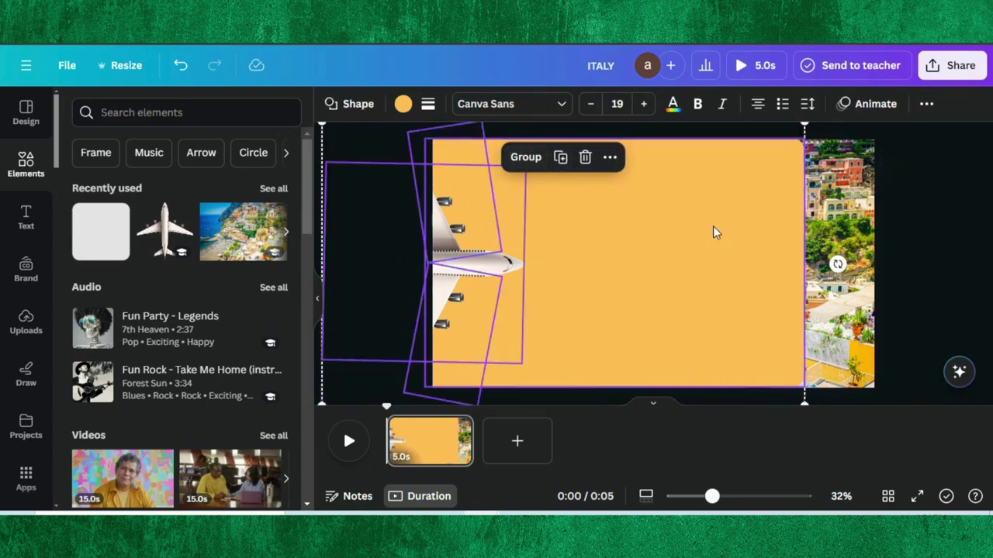
click(764, 282)
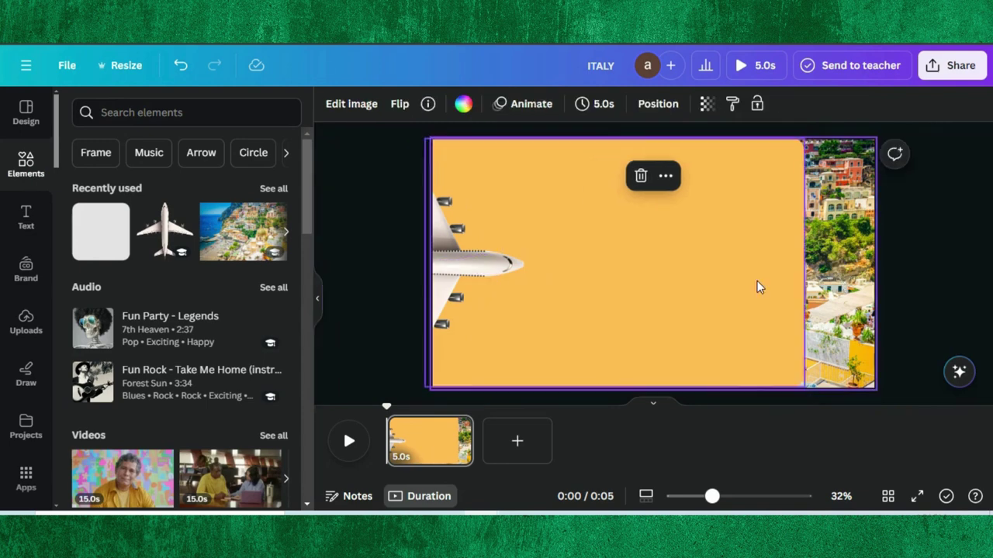
drag(611, 391, 612, 396)
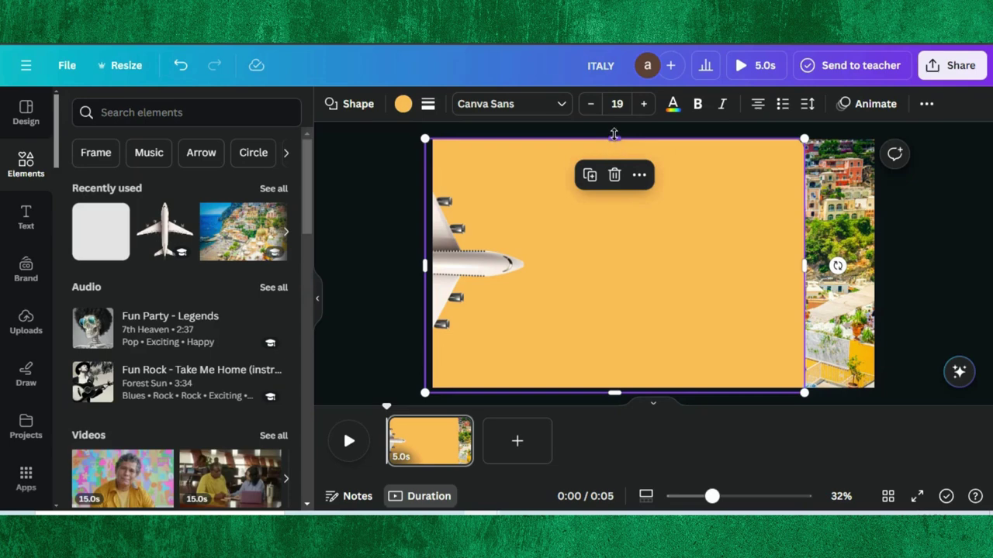
drag(614, 136, 614, 130)
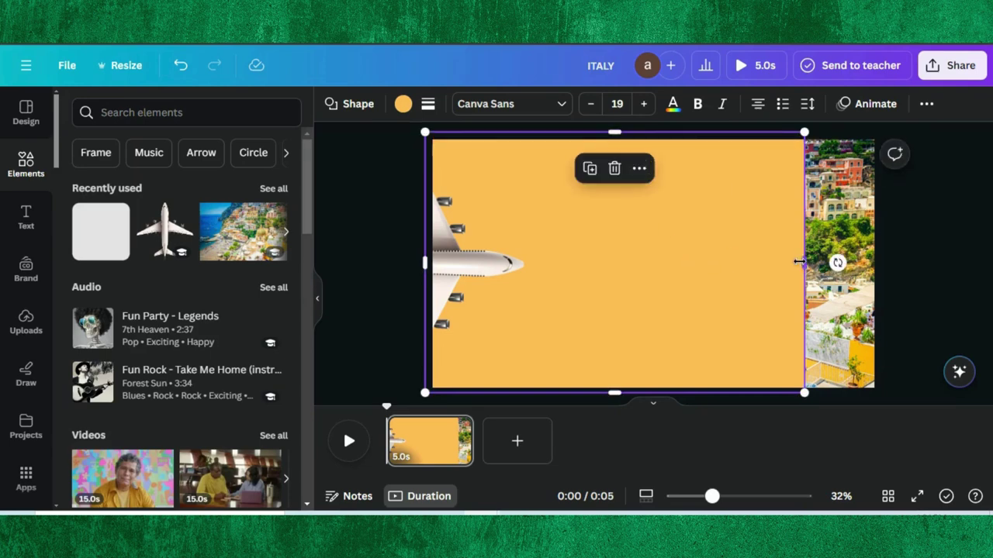
drag(805, 262, 945, 258)
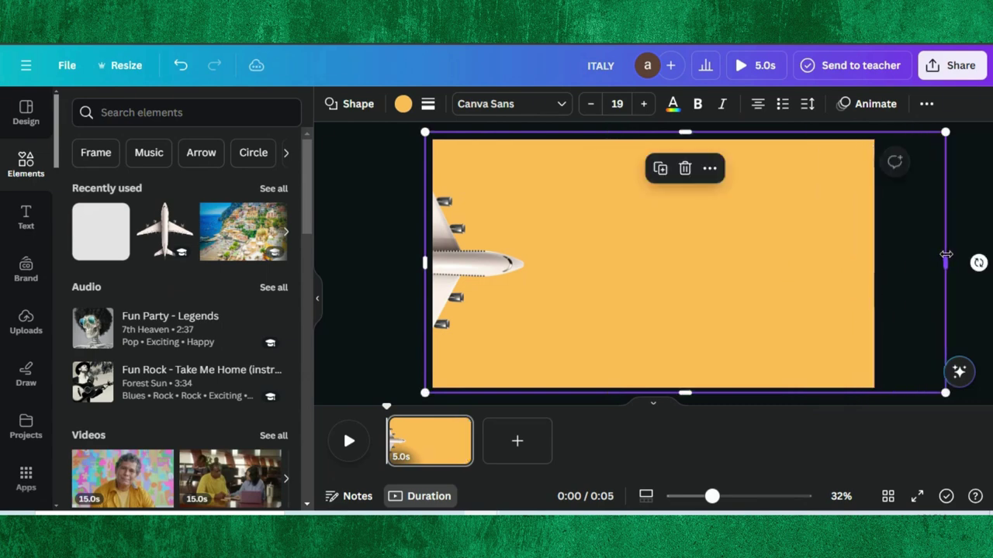
Step: Group the airplane with the two tilted shapes and move them with the large rectangle left until peach covers the whole page
drag(966, 224, 822, 241)
drag(948, 160, 382, 387)
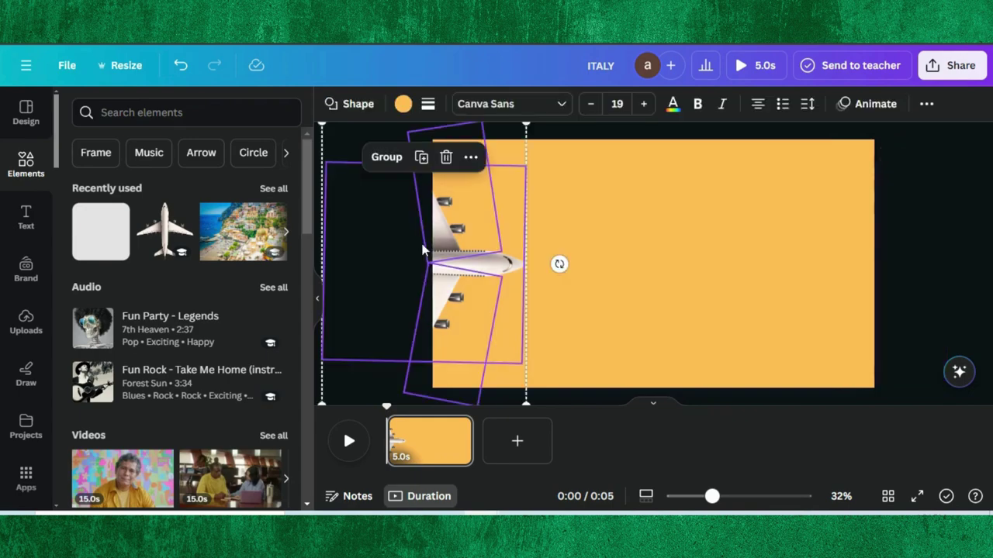
click(387, 158)
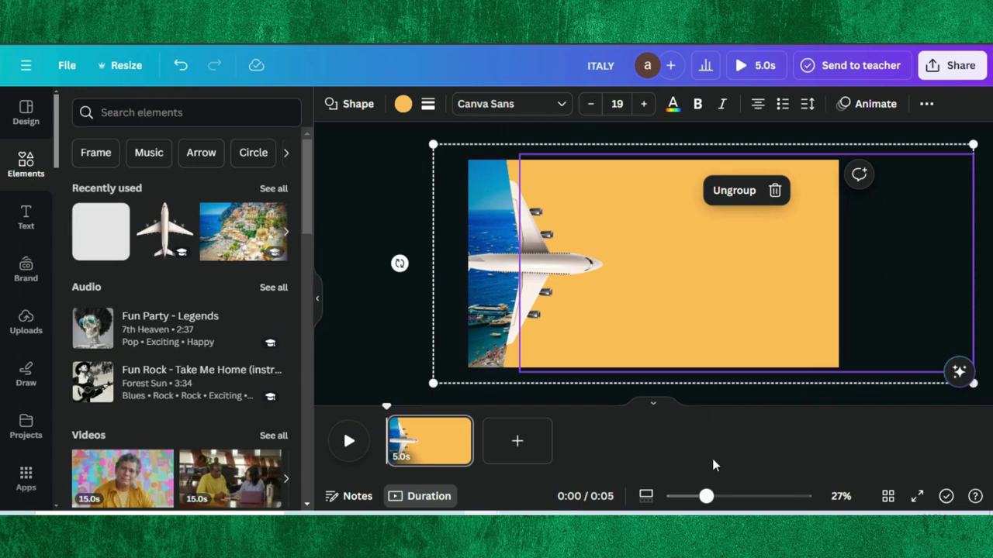
drag(706, 498, 697, 497)
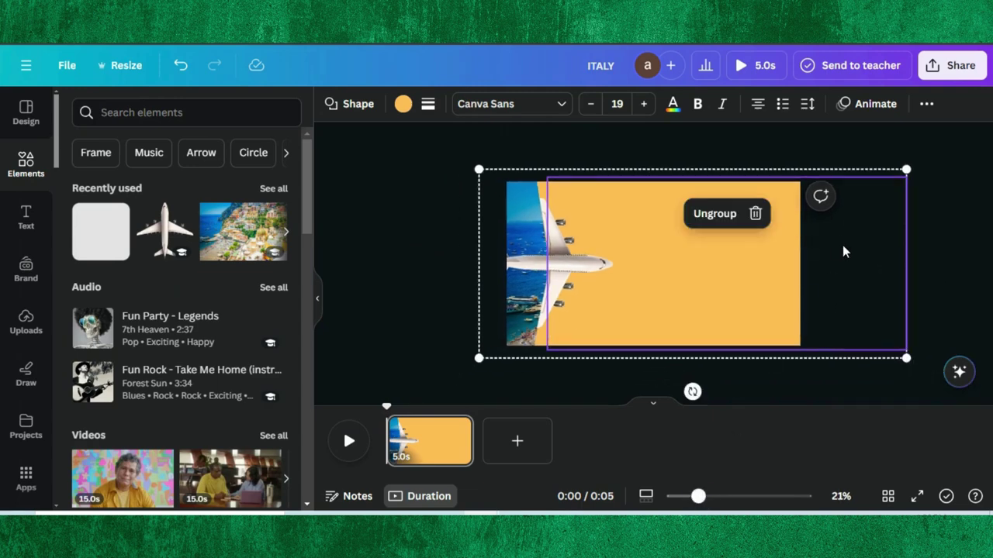
drag(840, 248, 741, 252)
Step: Duplicate the fully peach-covered page
click(457, 427)
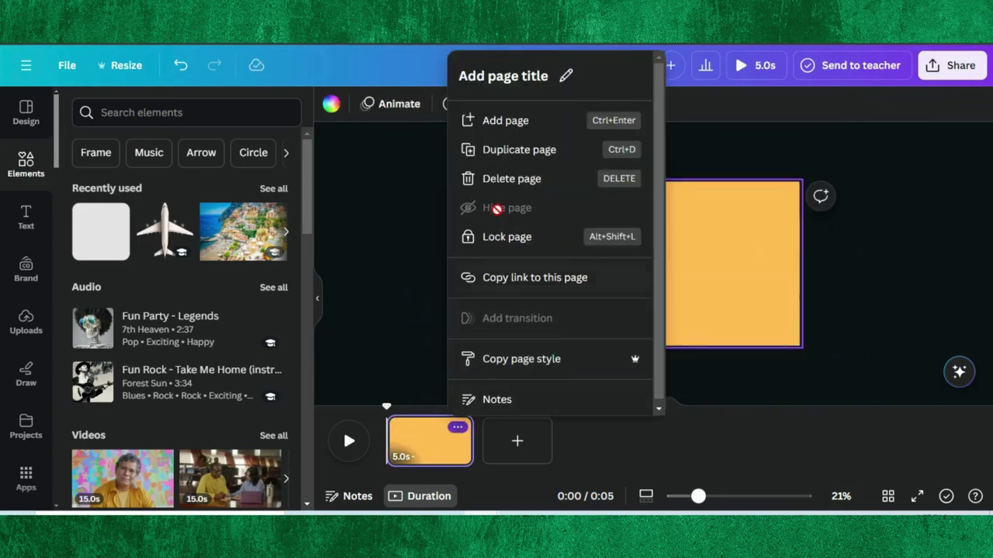
click(511, 151)
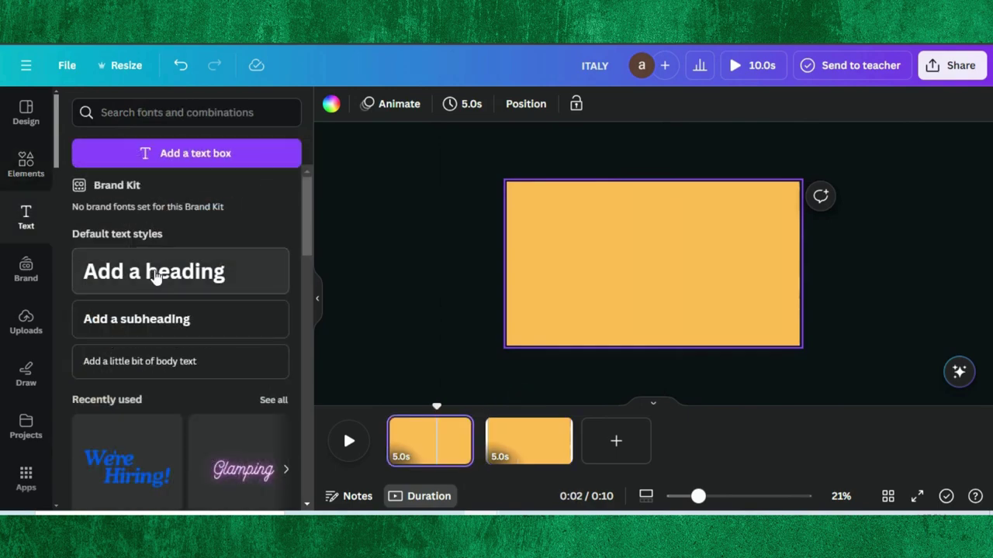
Step: Add a heading reading "Travel" to the first page and set it in uppercase
click(155, 273)
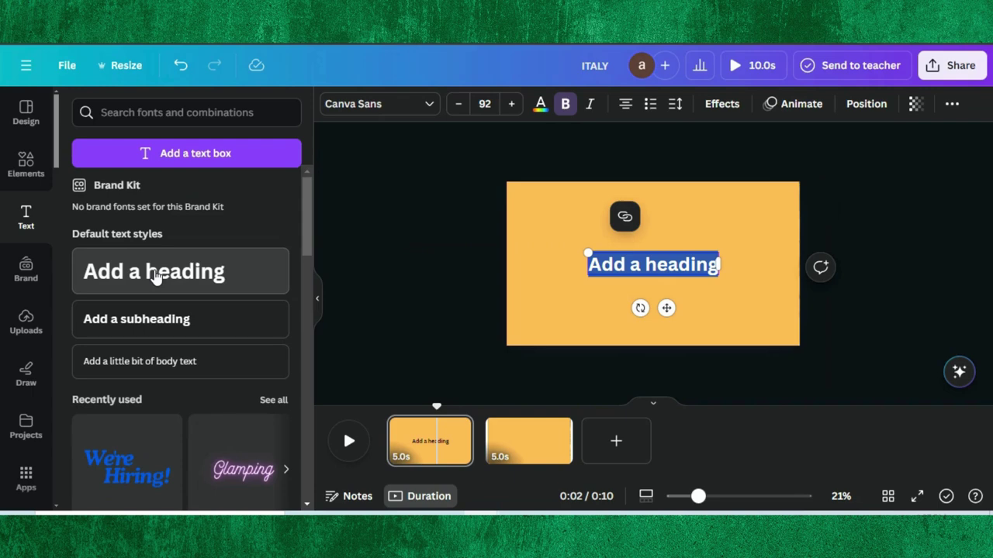
text(Trave)
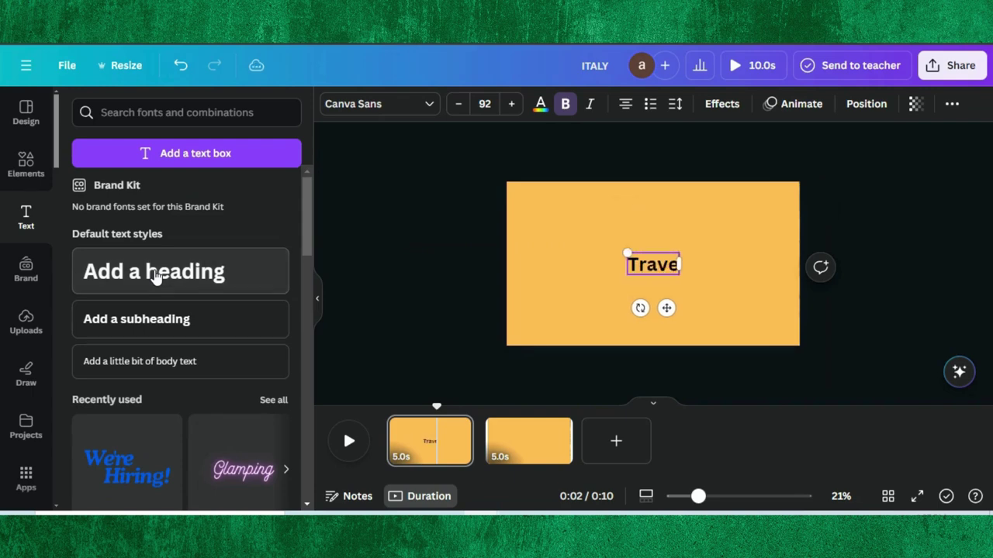
text(l)
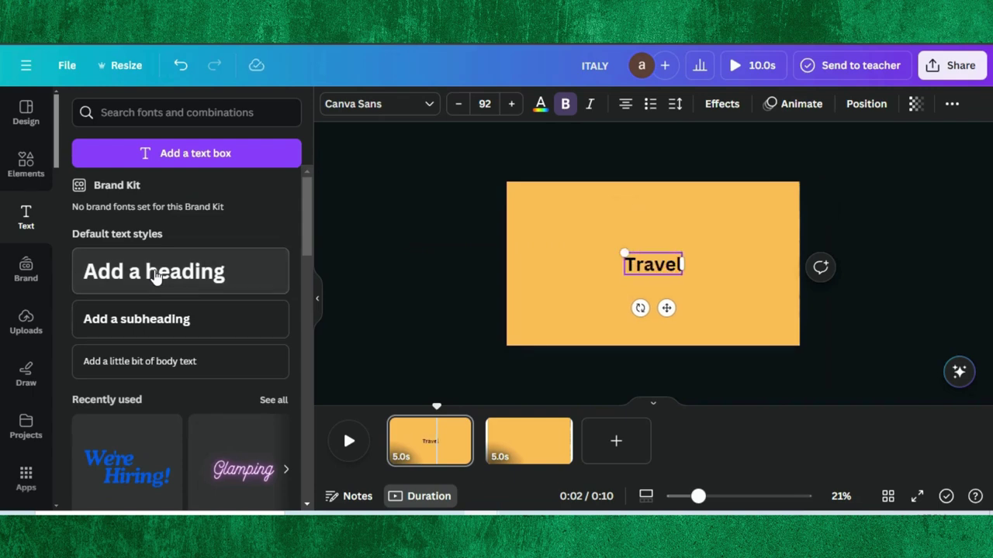
click(951, 103)
click(886, 139)
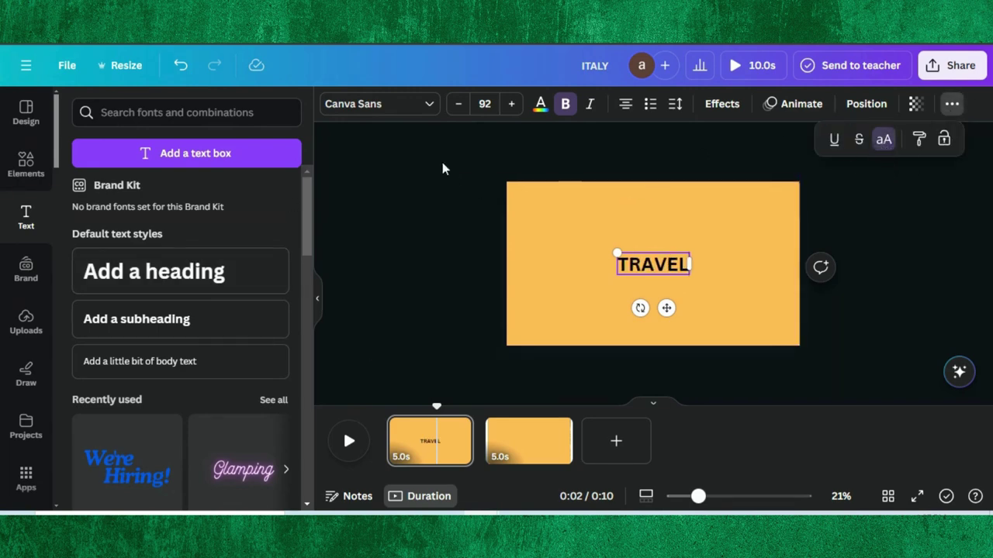
Step: Change the TRAVEL heading's font to Feeling Passionate and enlarge the text to size 163
click(436, 111)
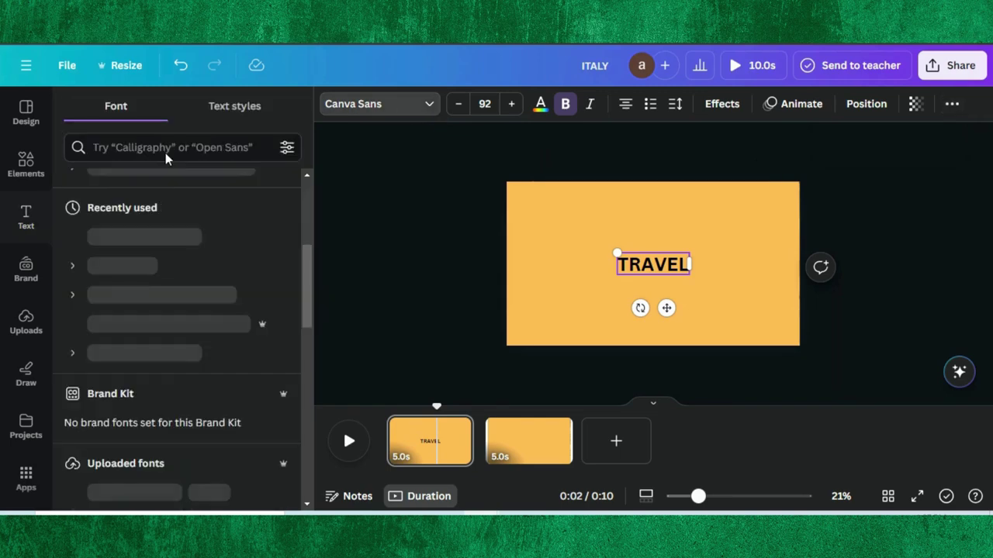
click(153, 148)
text(pass)
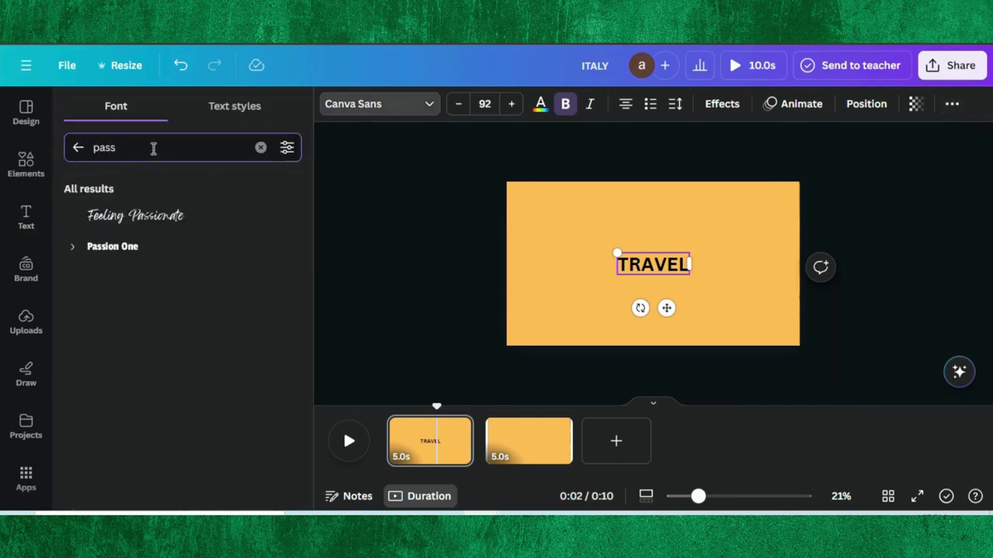
click(135, 221)
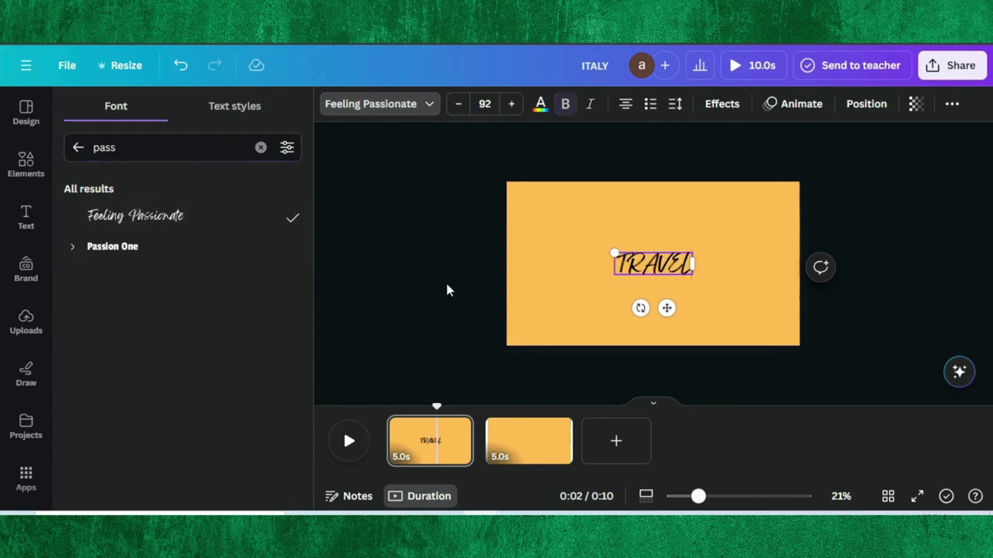
drag(599, 244, 555, 236)
Step: Color the TRAVEL heading white
click(541, 107)
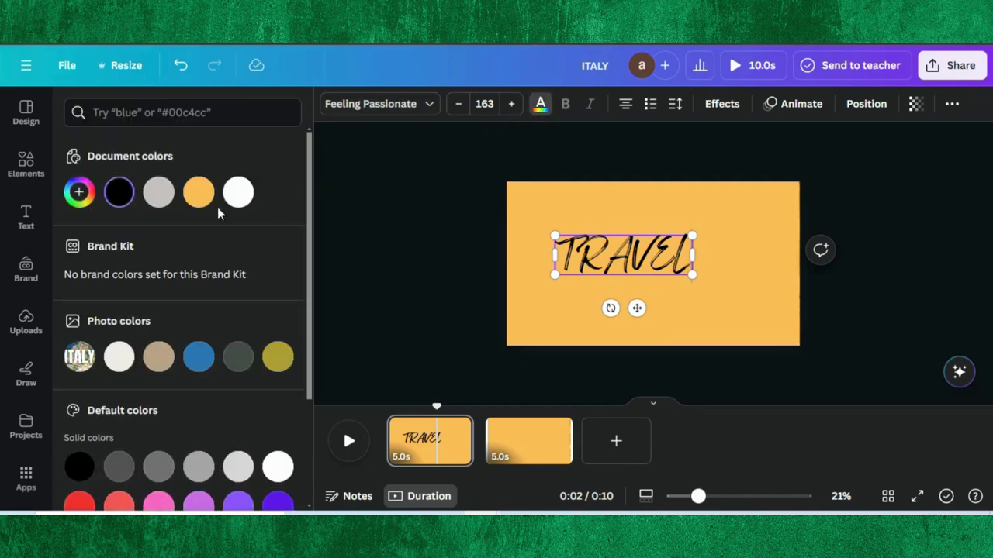
click(238, 194)
click(436, 229)
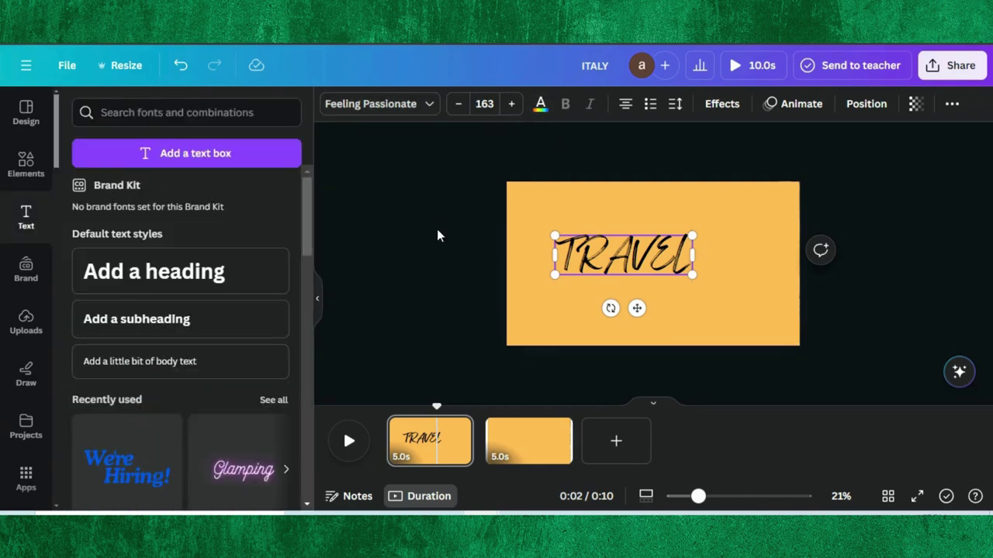
click(580, 242)
click(540, 103)
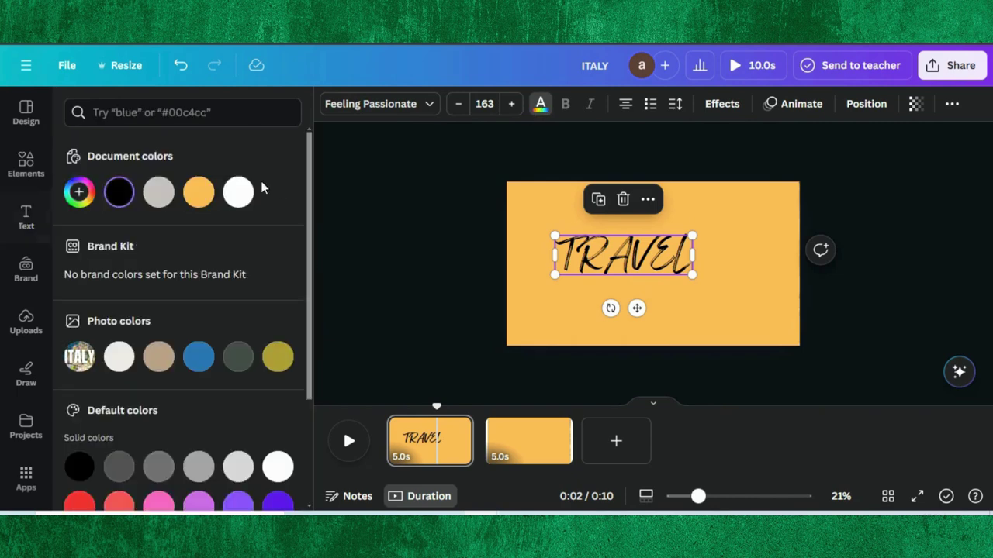
click(238, 192)
Step: Enlarge the TRAVEL heading to size 237 and centre it on the page
click(616, 265)
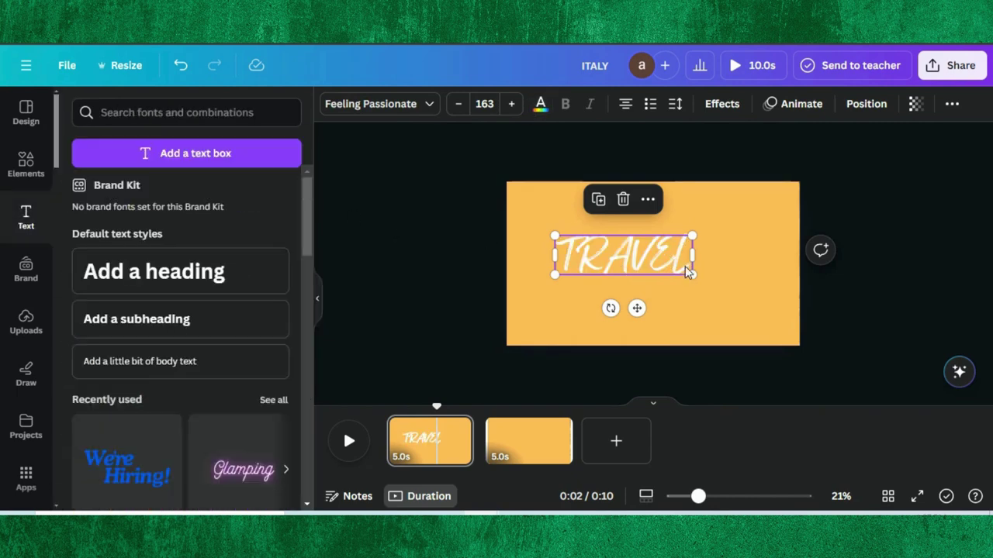
drag(691, 274, 753, 291)
drag(677, 266, 673, 266)
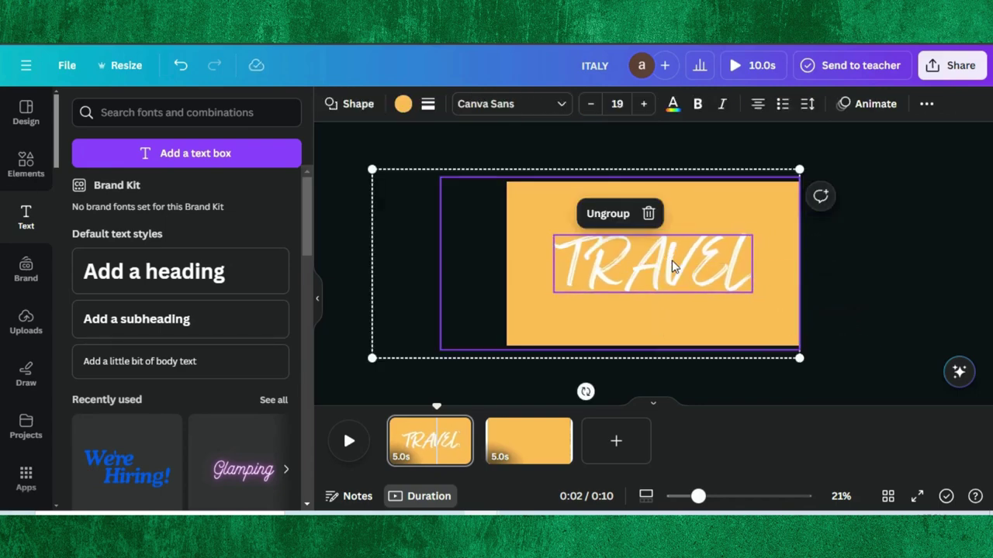
Step: Show the TRAVEL heading's timing and shorten it to about the first half of the page's duration
right_click(613, 253)
mouse_move(613, 256)
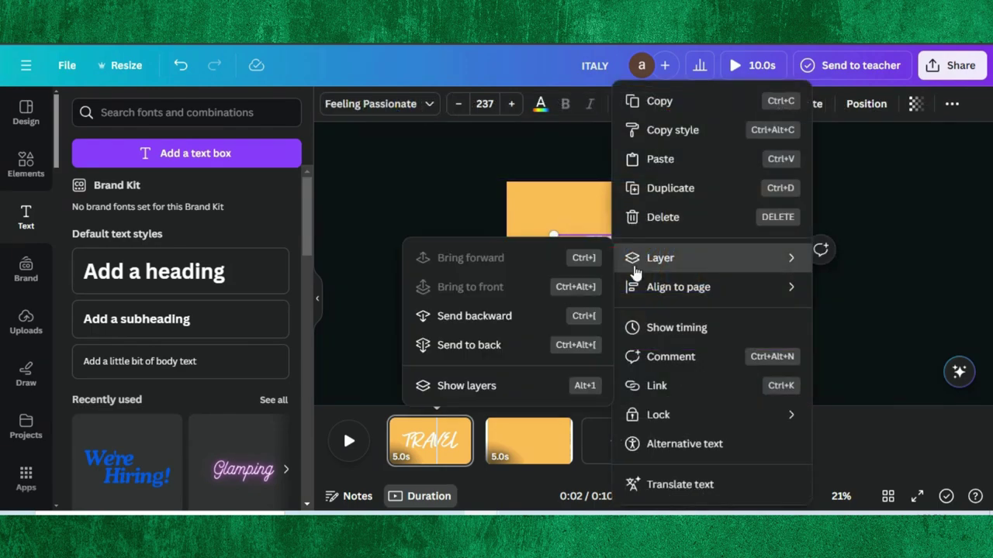
click(656, 330)
drag(458, 419, 426, 414)
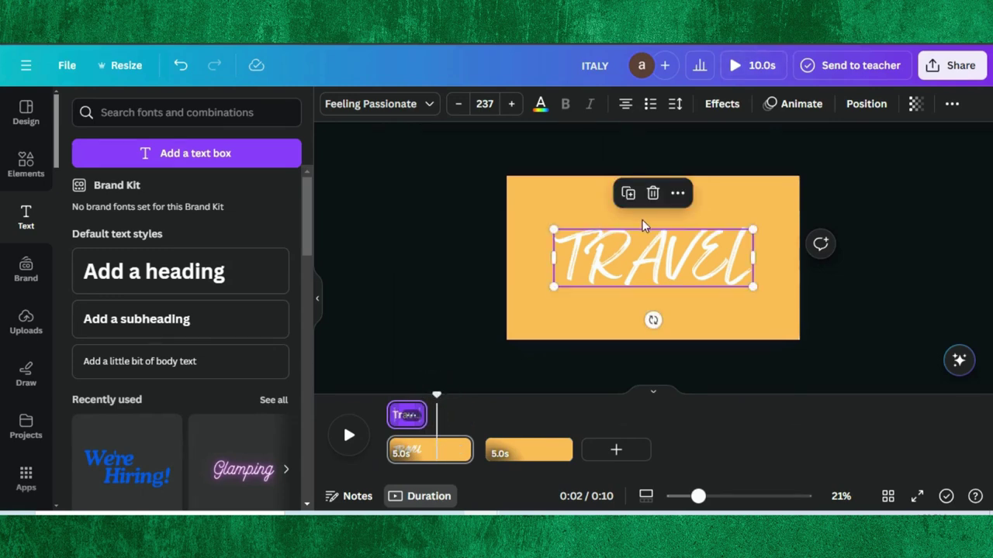
Step: Apply the Baseline text animation to the TRAVEL heading on both enter and exit and lower its speed slightly
click(781, 107)
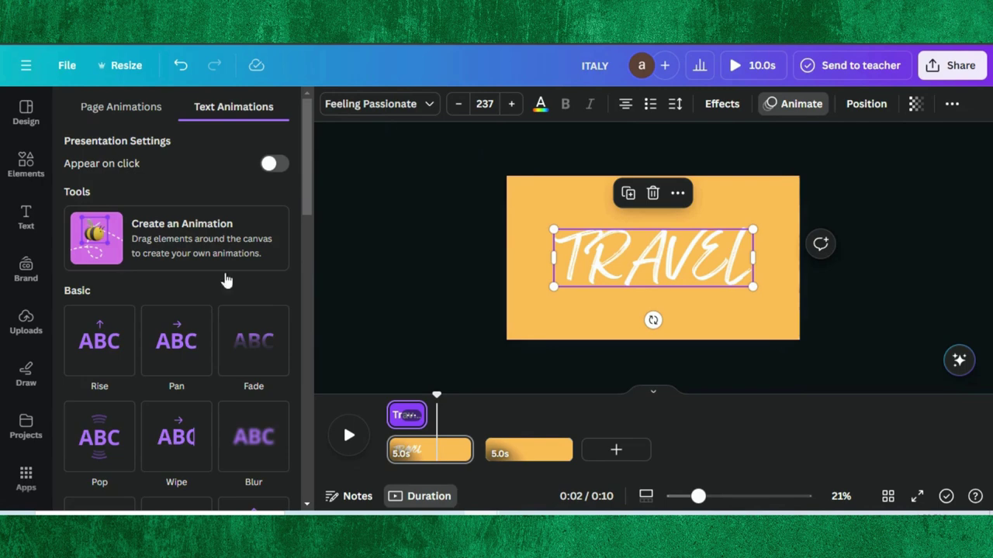
scroll(211, 287, down, 3)
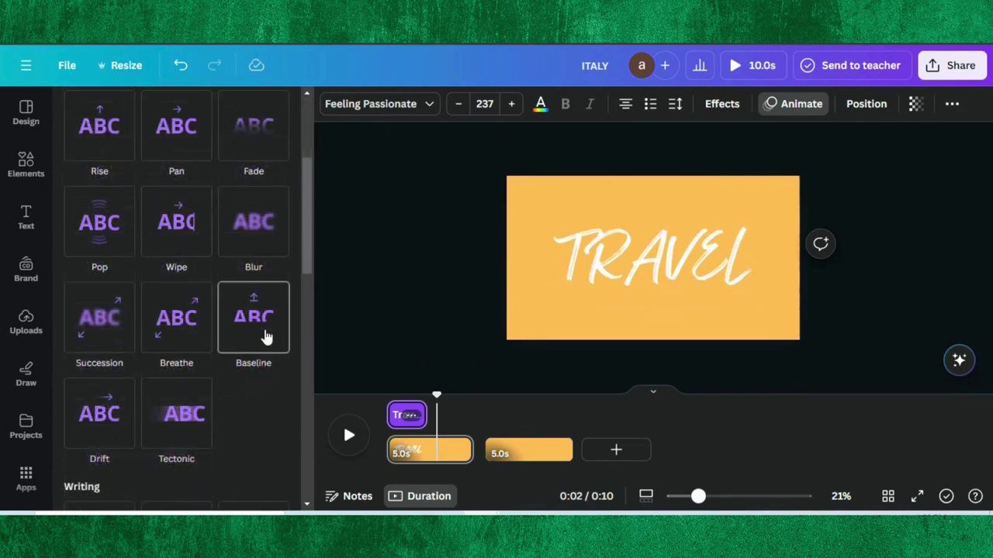
click(264, 336)
drag(171, 401, 147, 399)
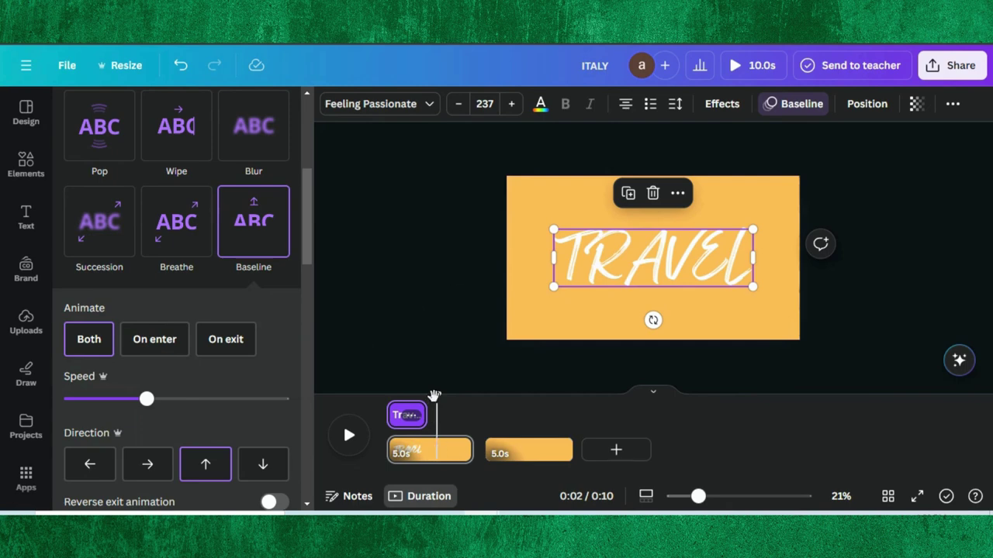
Step: Duplicate the TRAVEL heading and change the copy's text to "TO"
mouse_move(437, 395)
mouse_down()
mouse_move(358, 402)
mouse_move(424, 399)
mouse_up()
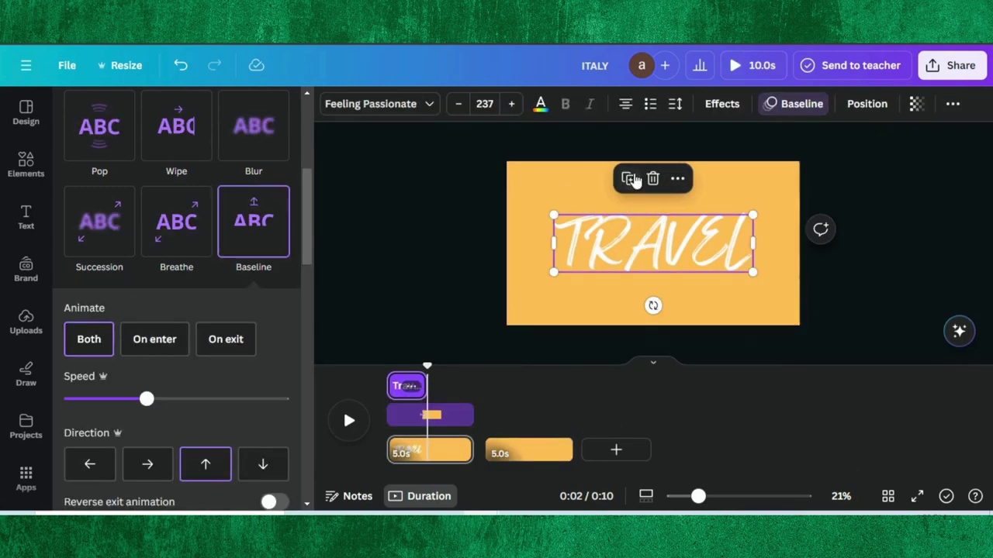
click(625, 179)
drag(640, 249, 644, 287)
double_click(642, 287)
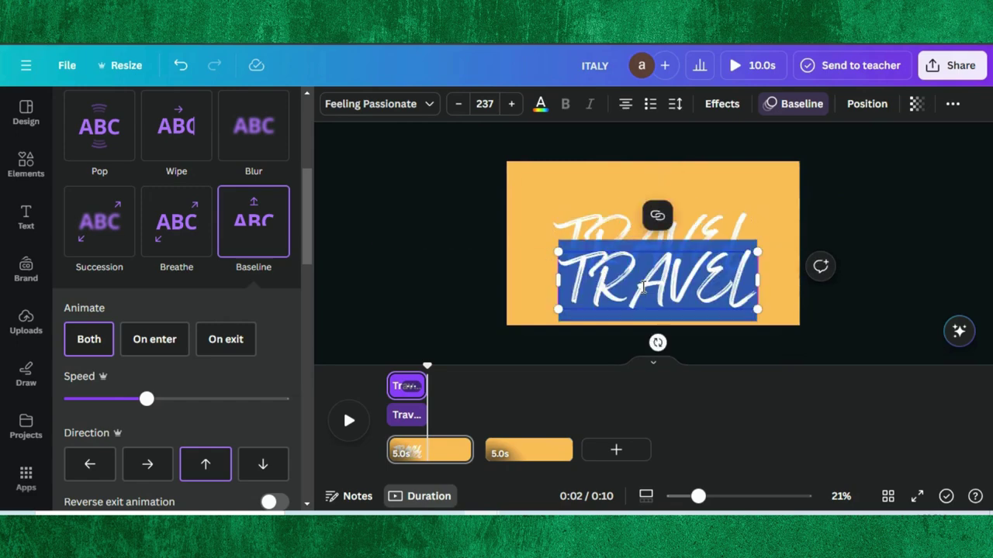
text(TO)
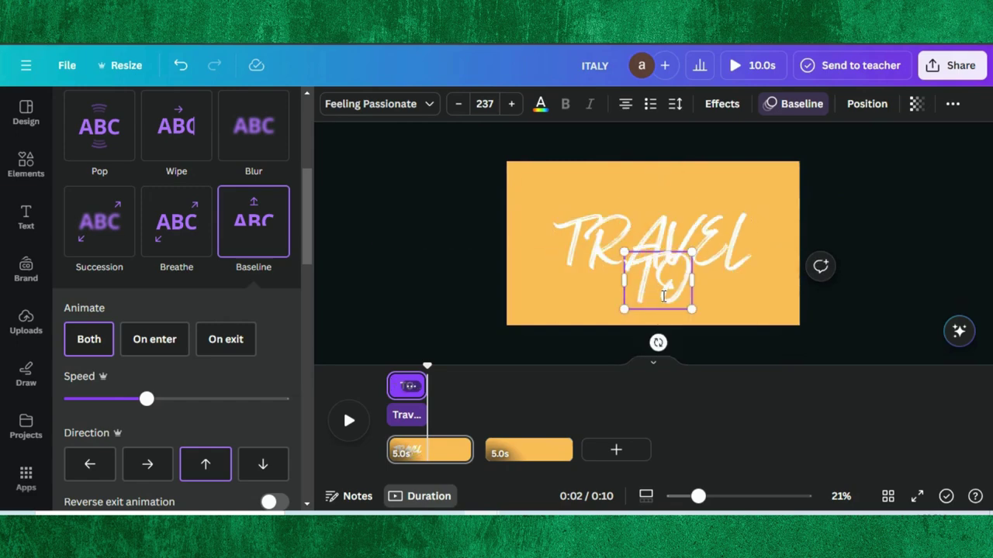
click(717, 297)
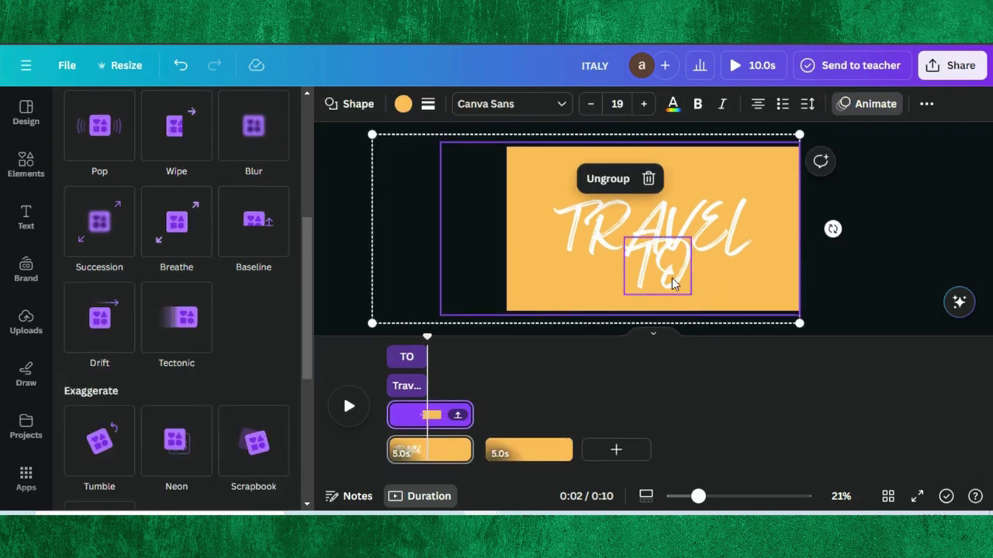
Step: Centre the TO text on the page and time it to start right after TRAVEL and end at about 4 seconds
click(672, 283)
drag(672, 277, 668, 244)
drag(425, 356, 460, 356)
drag(391, 356, 429, 359)
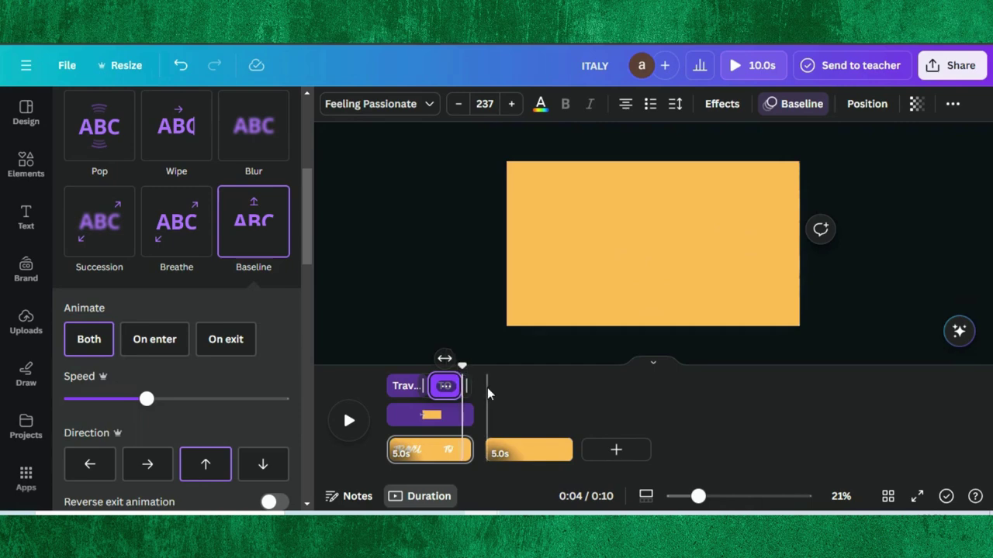
Step: On the second page, move the grouped peach cover and airplane rightward off the page to uncover the ITALY image
click(504, 452)
click(582, 306)
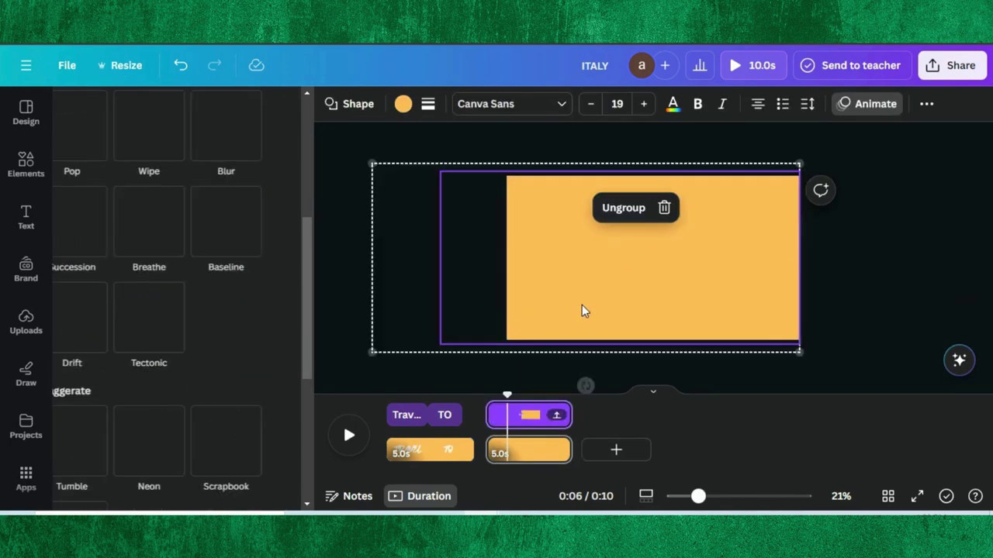
drag(536, 281, 644, 277)
drag(676, 277, 951, 279)
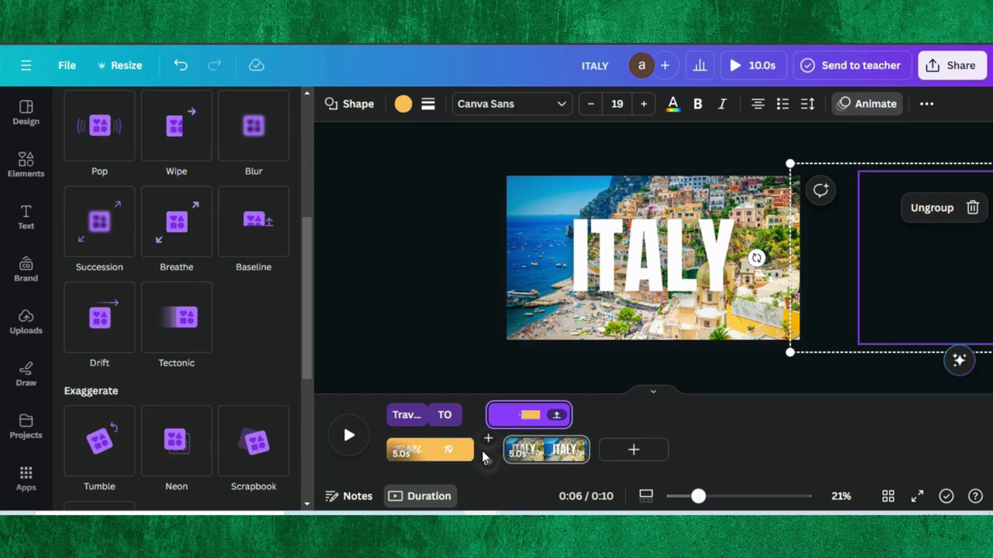
Step: Add a Match & Move transition between the two pages with a duration of 2.5 seconds
click(403, 453)
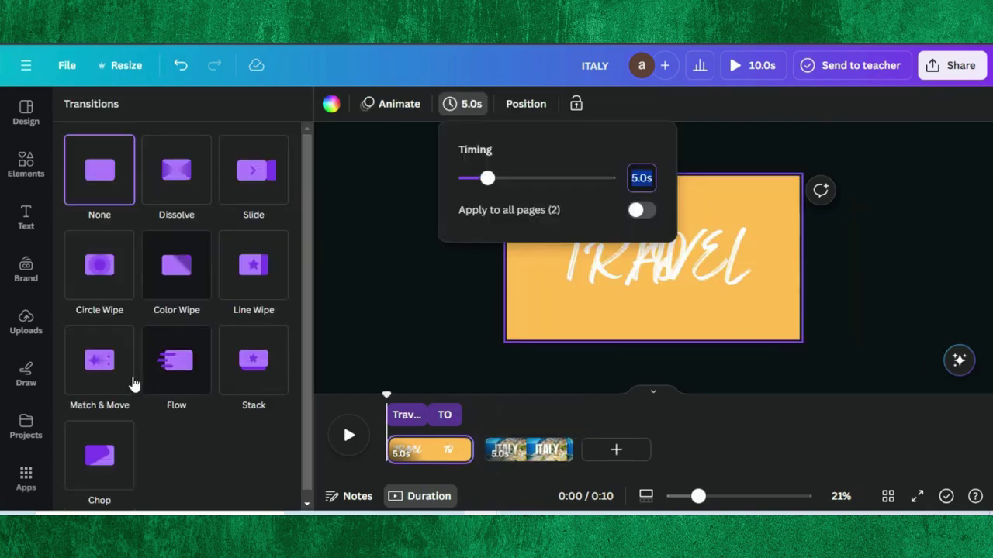
click(108, 369)
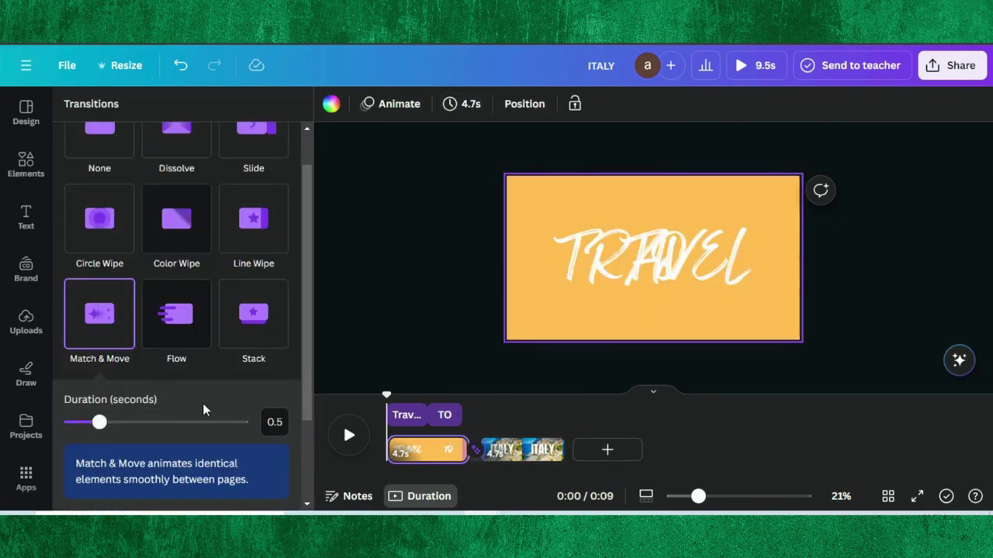
drag(101, 423, 242, 423)
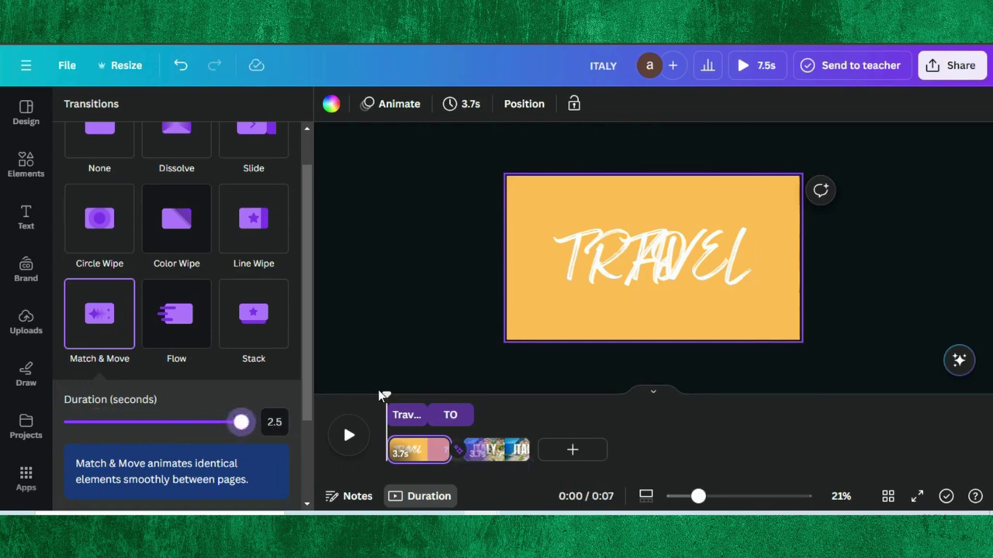
Step: Tighten the TRAVEL and TO timings to fit the shortened first page and play the video from the start
drag(384, 391, 416, 414)
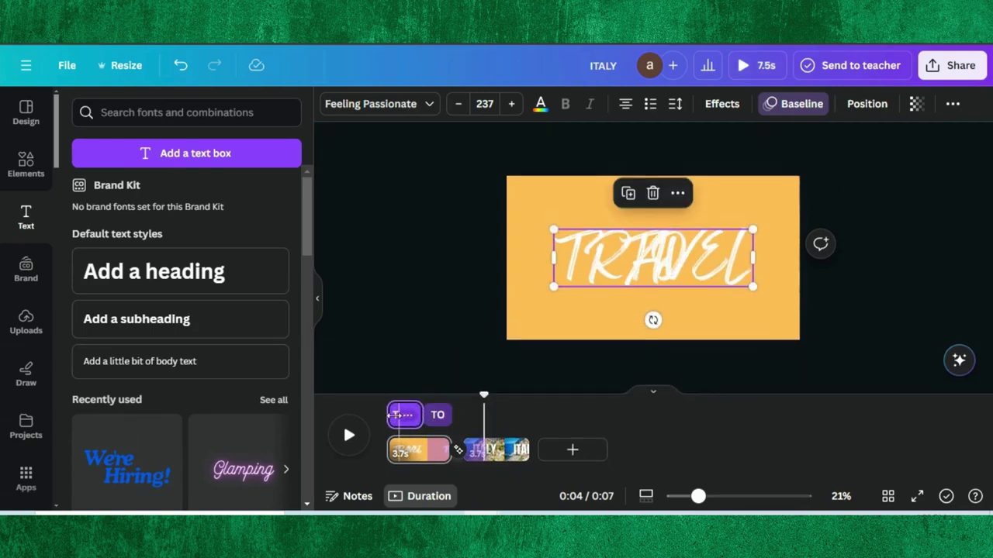
click(350, 436)
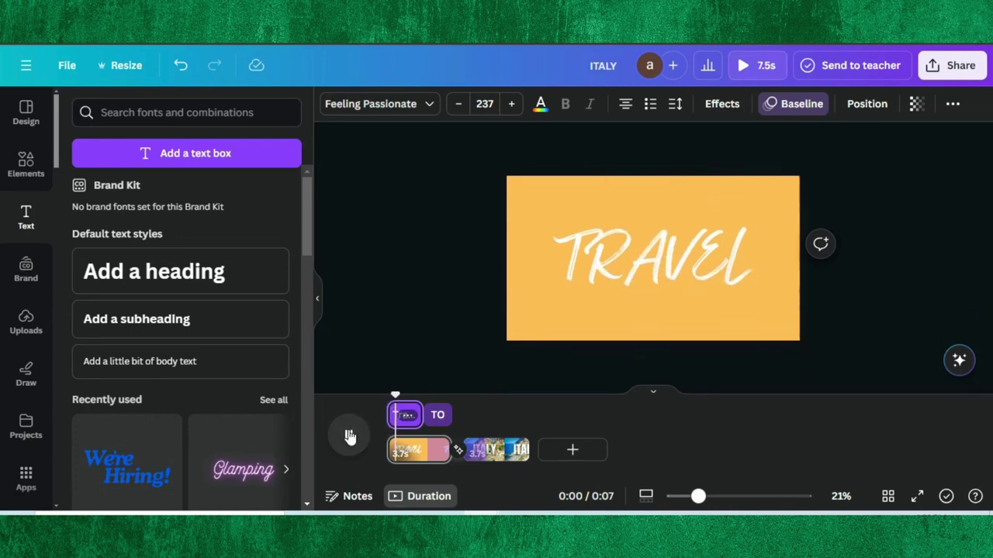